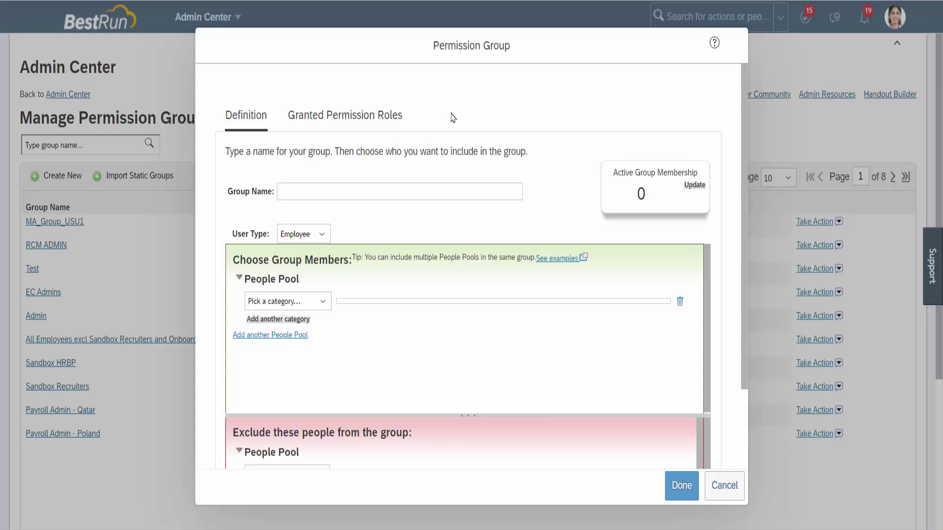
Step: Name the new permission group MA_US Unit1
{"action": "left_click", "coordinate": [382, 193]}
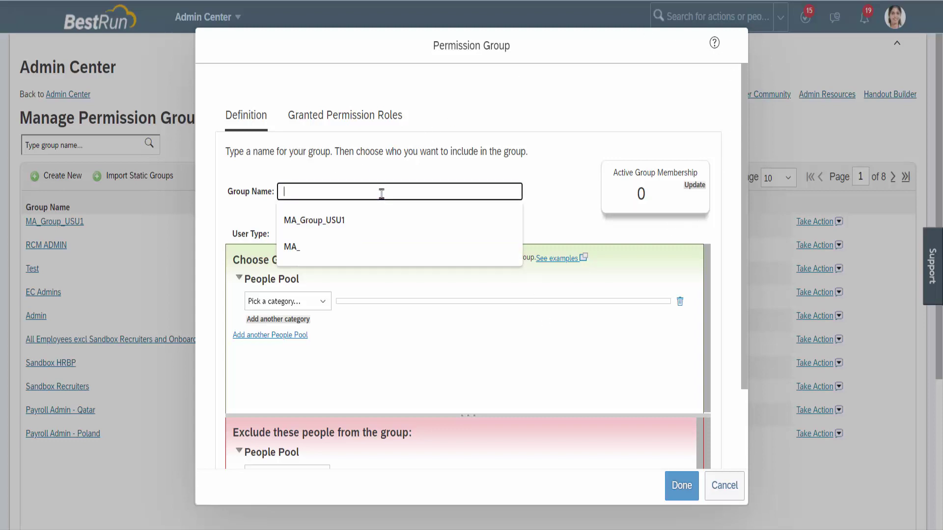
{"action": "type", "text": "MA_US Un"}
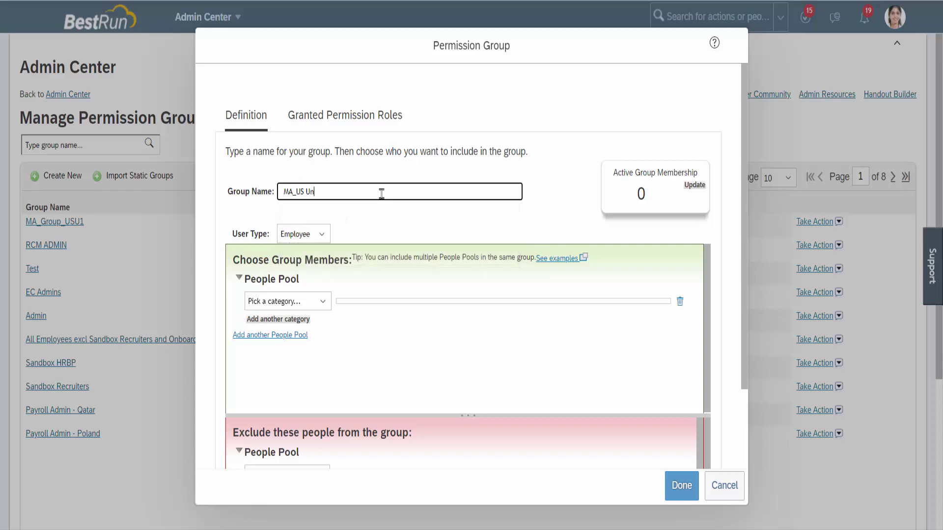
{"action": "type", "text": "it I"}
Step: Choose Department as the category for the first people pool of included group members
{"action": "left_click", "coordinate": [251, 293]}
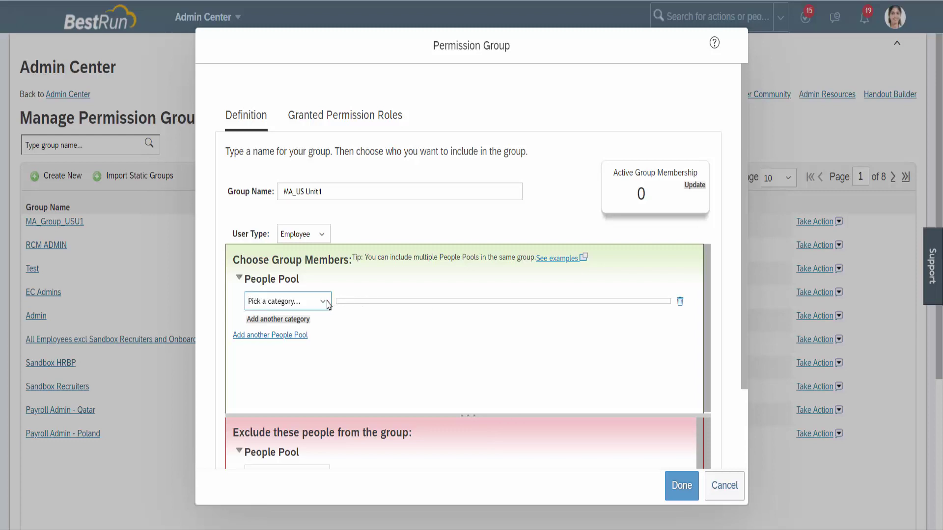
{"action": "left_click", "coordinate": [324, 304]}
{"action": "scroll", "coordinate": [379, 64], "scroll_direction": "down", "scroll_amount": 1}
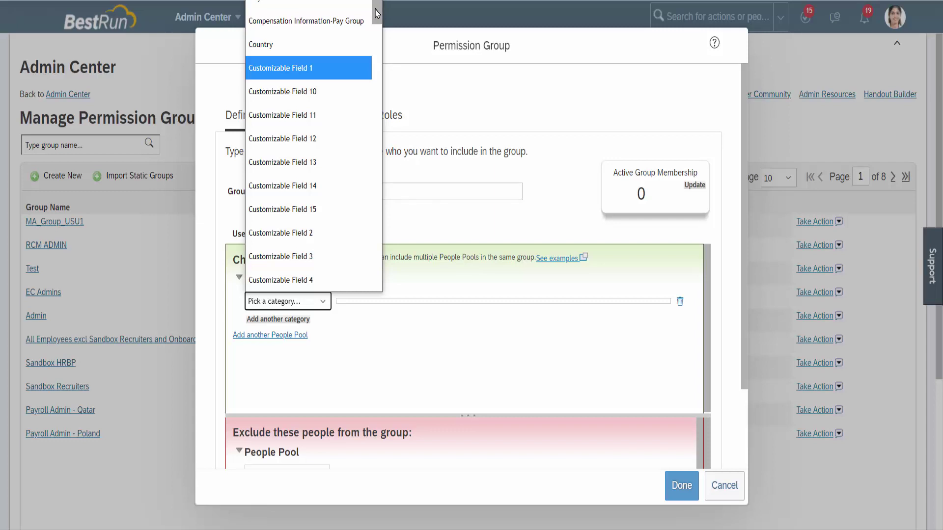
{"action": "left_click_drag", "start_coordinate": [377, 14], "coordinate": [384, 91]}
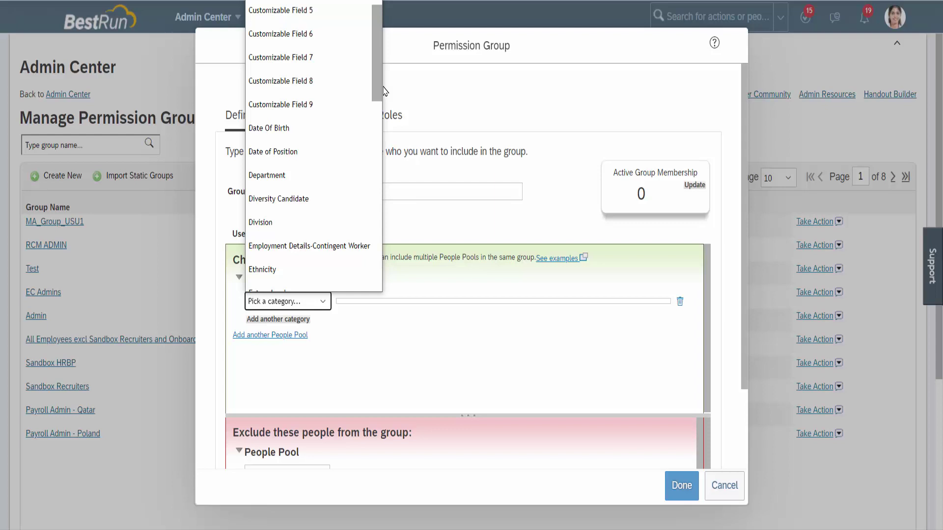
{"action": "left_click_drag", "start_coordinate": [384, 91], "coordinate": [385, 123]}
{"action": "scroll", "coordinate": [385, 120], "scroll_direction": "up", "scroll_amount": 6}
{"action": "left_click_drag", "start_coordinate": [379, 32], "coordinate": [377, 119]}
{"action": "left_click", "coordinate": [286, 8]}
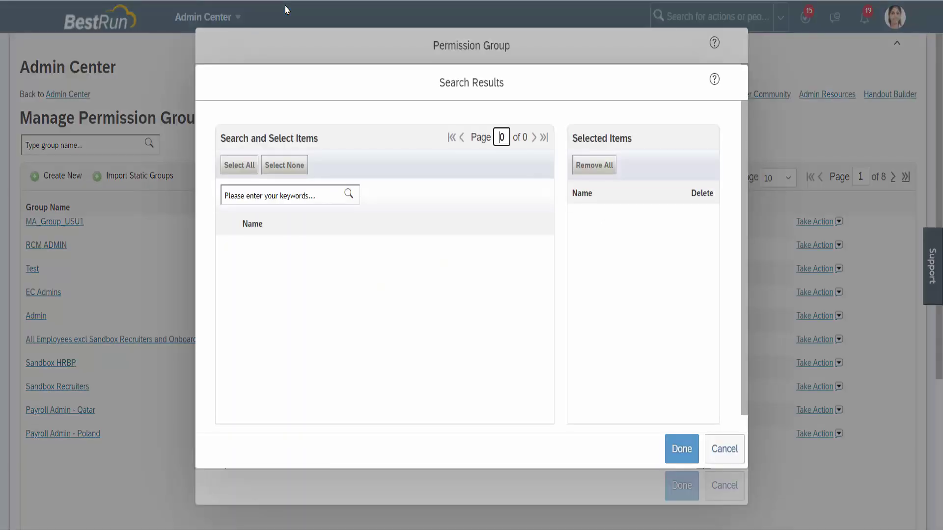
Step: Search the departments for Human Resources US and add Human Resources US (50150001) to the people pool
{"action": "left_click", "coordinate": [273, 196]}
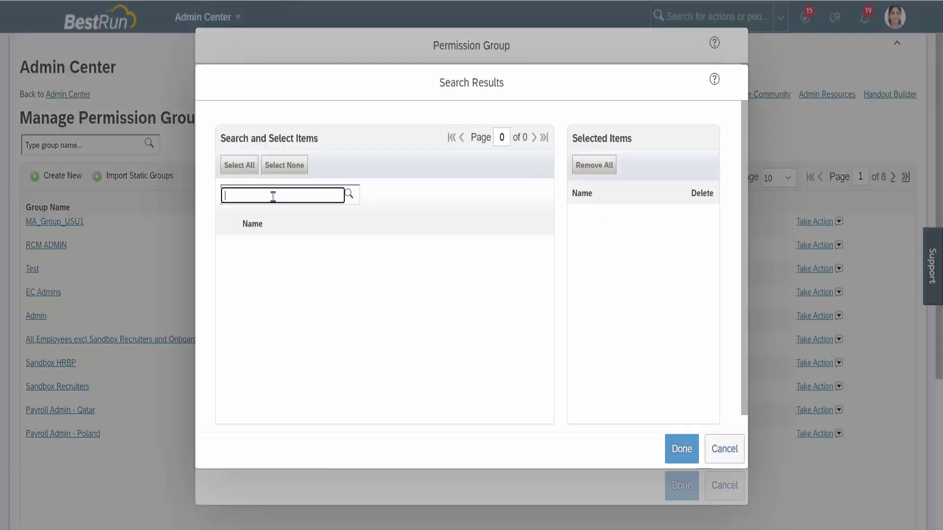
{"action": "type", "text": "Human Resources US"}
{"action": "left_click", "coordinate": [349, 196]}
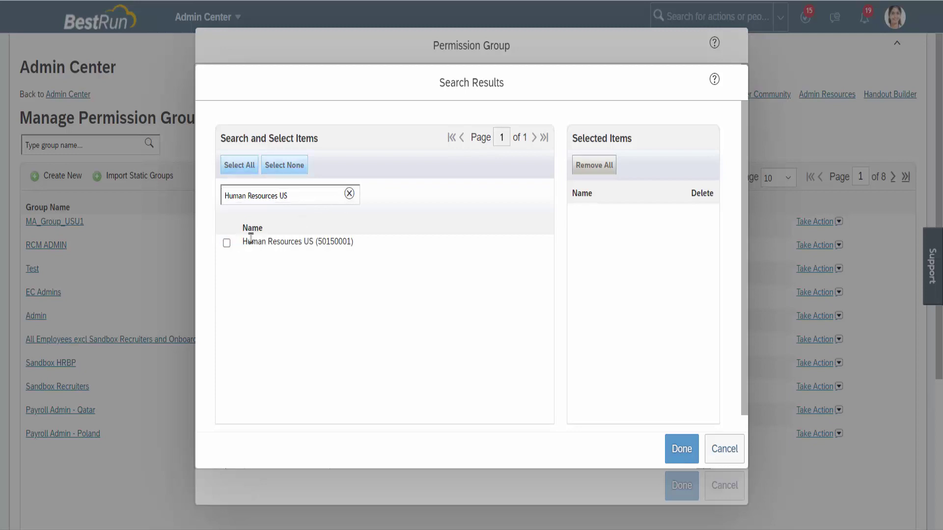
{"action": "left_click", "coordinate": [227, 243]}
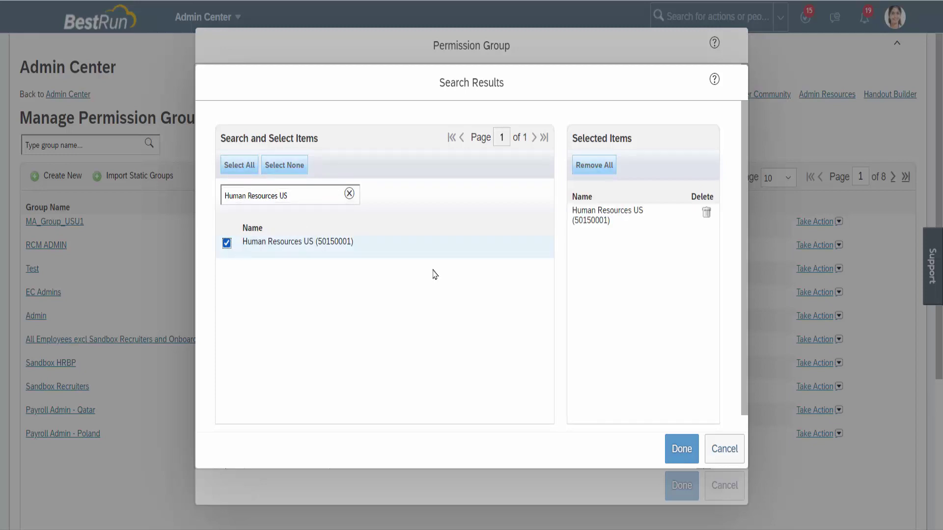
{"action": "left_click", "coordinate": [680, 449]}
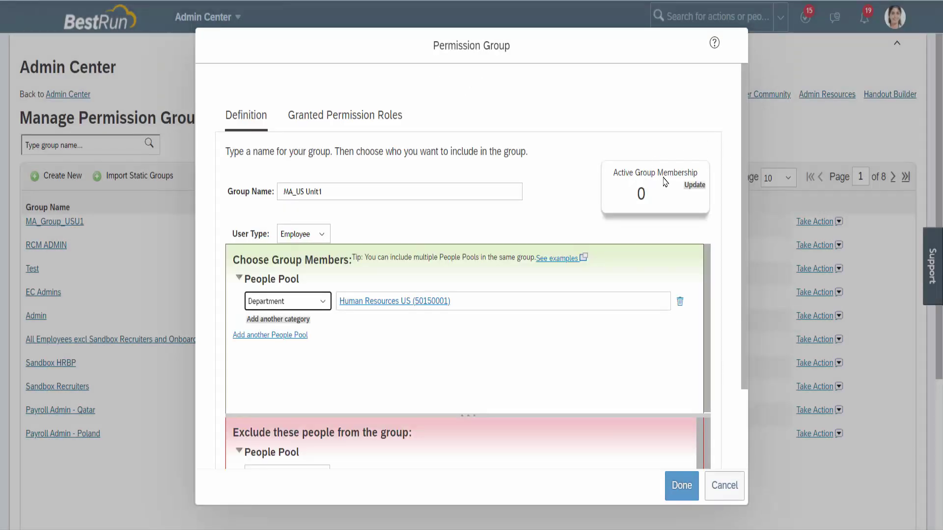
Step: Update the active group membership and review the list of members matching the department criterion
{"action": "left_click", "coordinate": [694, 186]}
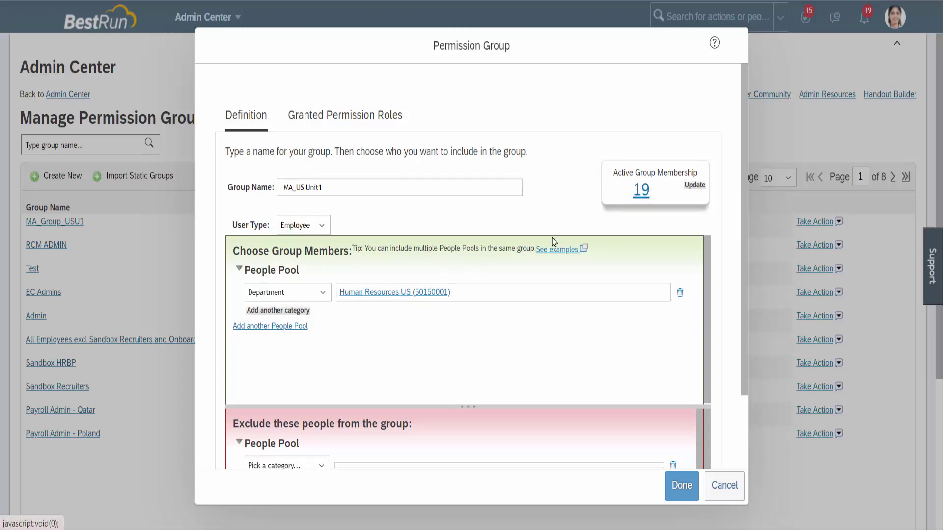
{"action": "left_click", "coordinate": [642, 190]}
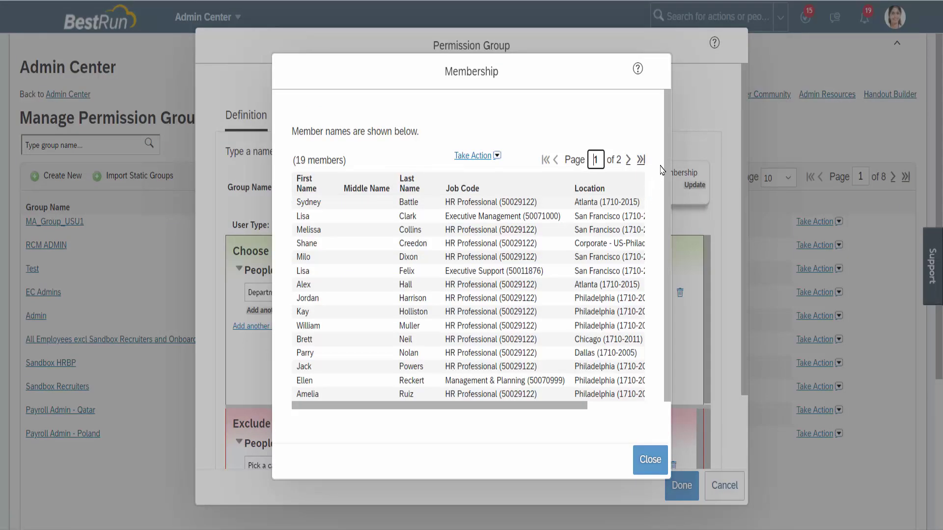
{"action": "left_click_drag", "start_coordinate": [668, 159], "coordinate": [668, 175]}
{"action": "left_click", "coordinate": [650, 460]}
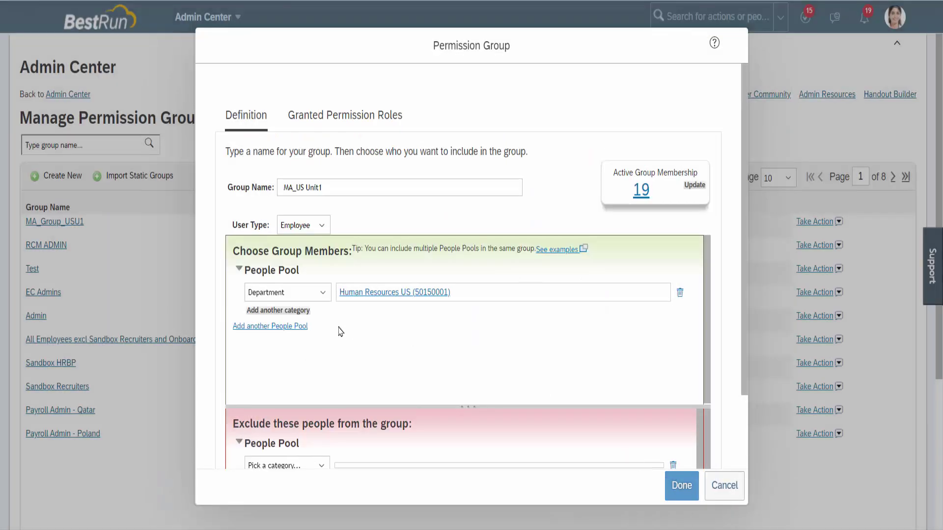
Step: Add a second category to the first people pool and set it to Location
{"action": "left_click", "coordinate": [288, 311]}
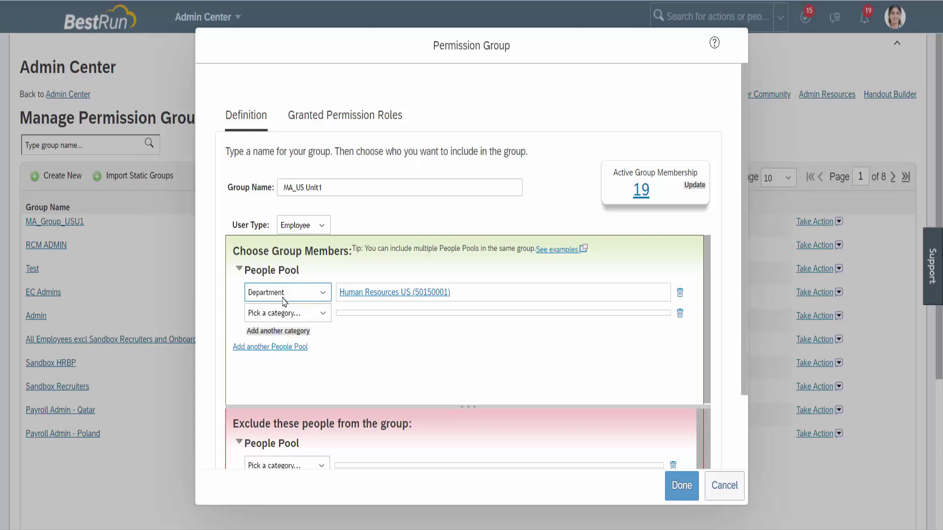
{"action": "left_click", "coordinate": [321, 314]}
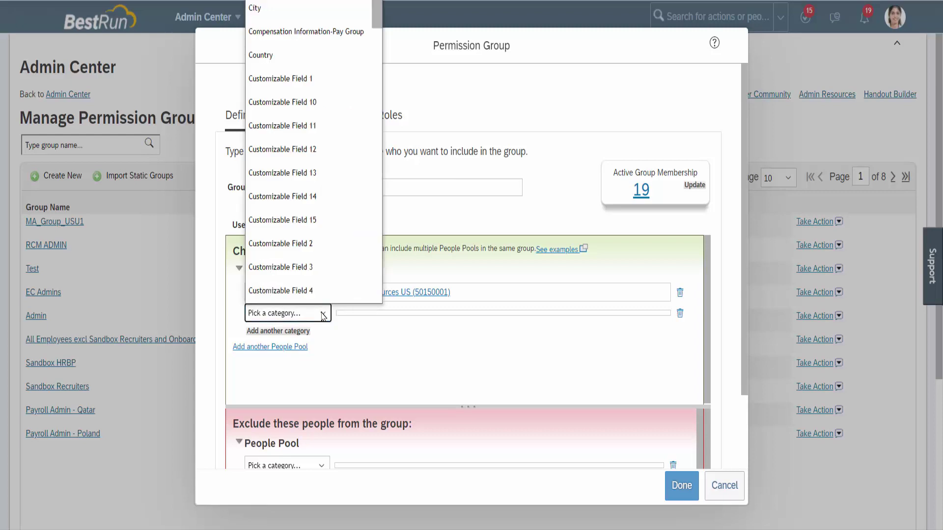
{"action": "left_click_drag", "start_coordinate": [378, 2], "coordinate": [376, 102]}
{"action": "scroll", "coordinate": [376, 102], "scroll_direction": "down", "scroll_amount": 2}
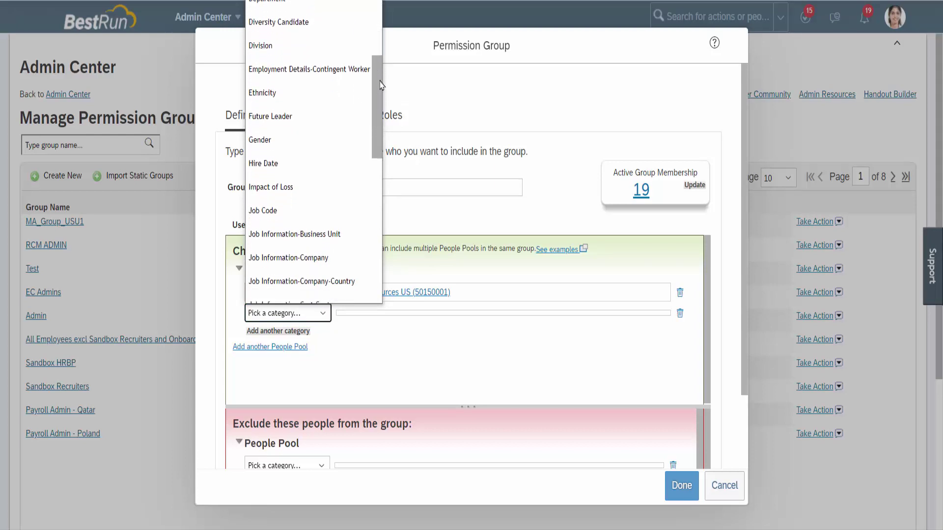
{"action": "left_click_drag", "start_coordinate": [381, 86], "coordinate": [375, 175]}
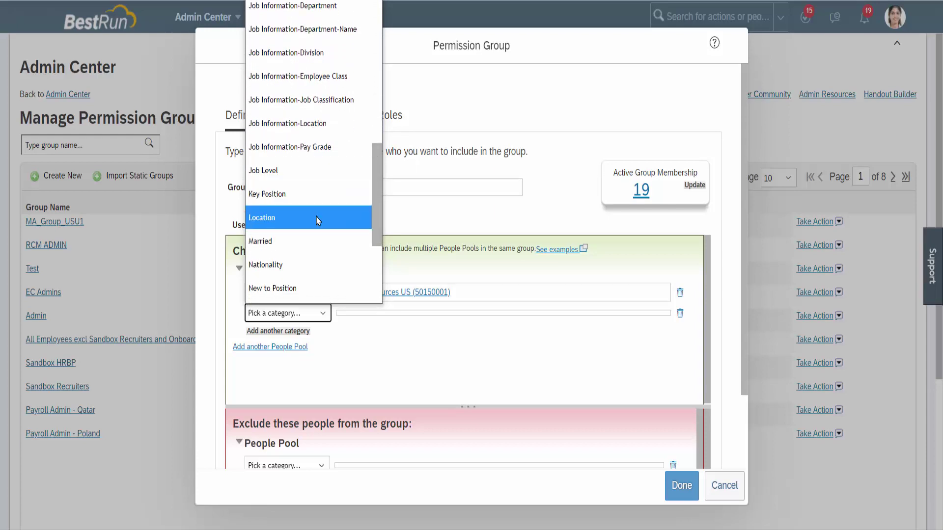
{"action": "left_click", "coordinate": [318, 221]}
Step: Search the locations for San Fra and add San Francisco (1710-2003) and San Francisco (0300-0003) to the pool
{"action": "left_click", "coordinate": [306, 196]}
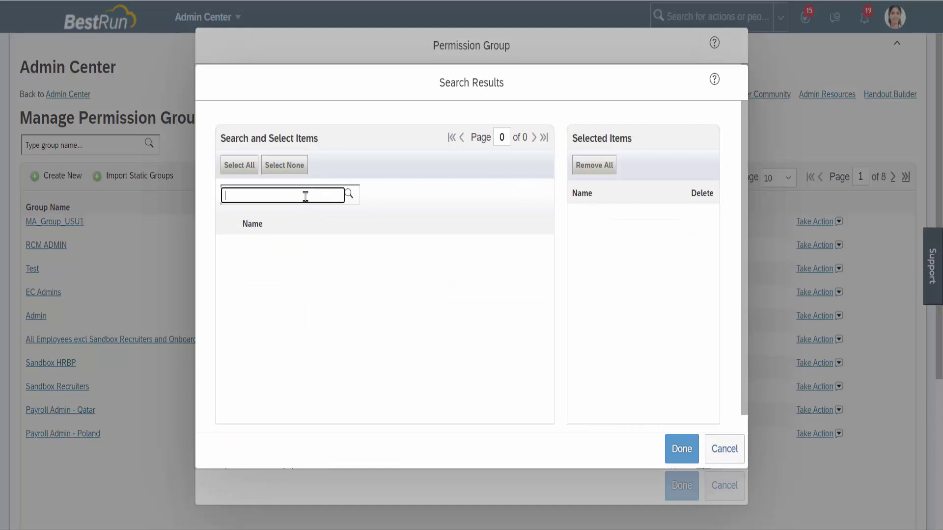
{"action": "type", "text": "San Fra"}
{"action": "left_click", "coordinate": [348, 195]}
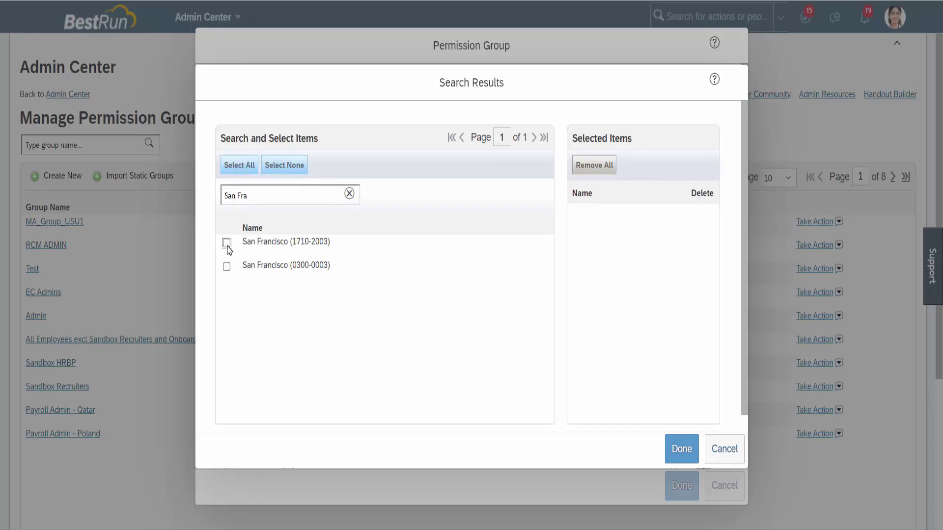
{"action": "left_click", "coordinate": [226, 243]}
{"action": "left_click", "coordinate": [226, 266]}
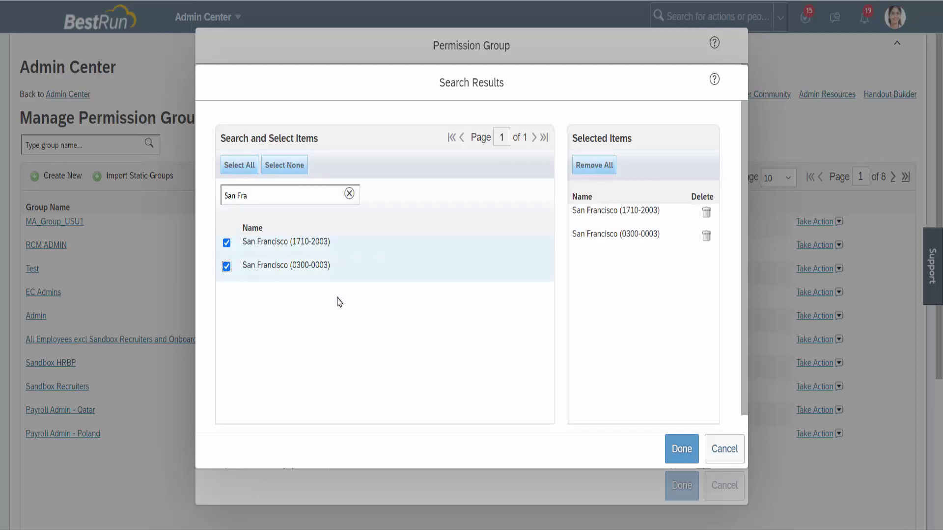
{"action": "left_click", "coordinate": [688, 444]}
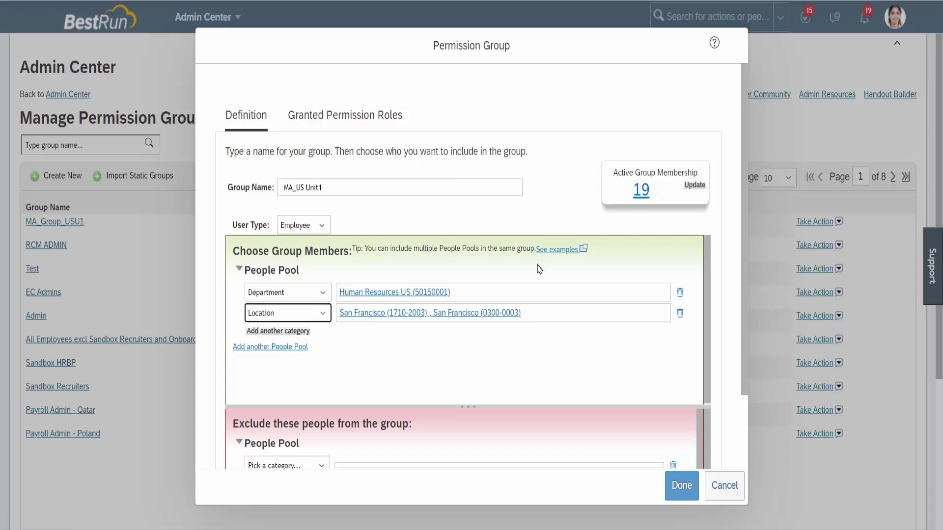
Step: Refresh the active membership and check the locations in the member list filtered by department and location
{"action": "left_click", "coordinate": [695, 190]}
{"action": "left_click", "coordinate": [641, 191]}
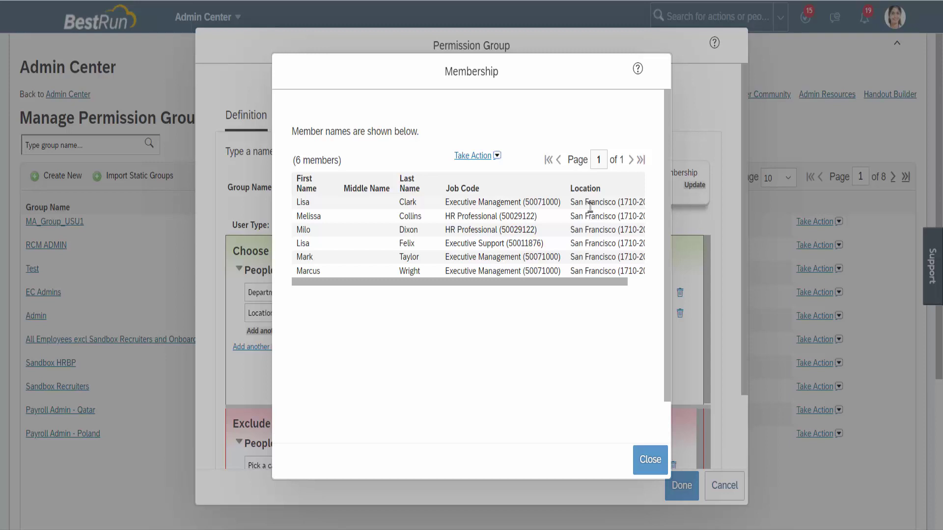
{"action": "left_click_drag", "start_coordinate": [571, 202], "coordinate": [616, 202]}
{"action": "left_click", "coordinate": [650, 460]}
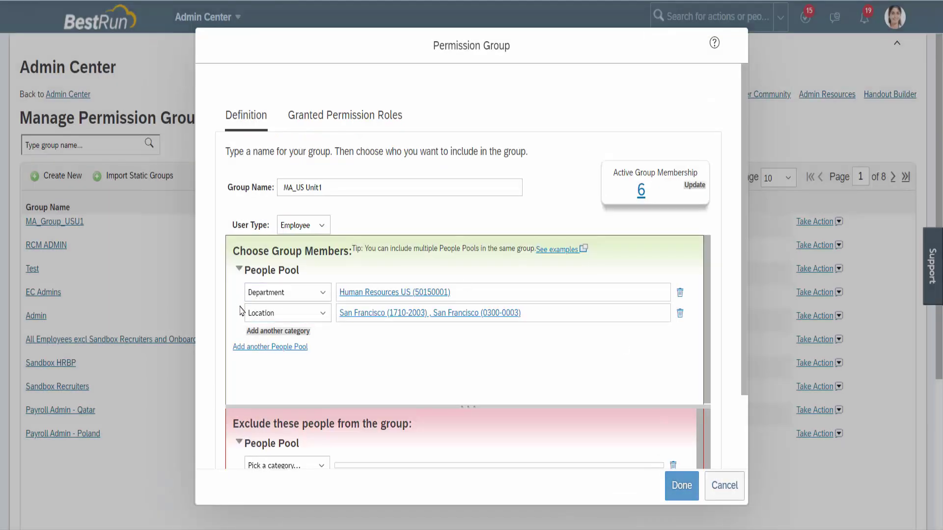
Step: Add two more people pools to the included members and delete the empty category row in each
{"action": "left_click", "coordinate": [283, 348]}
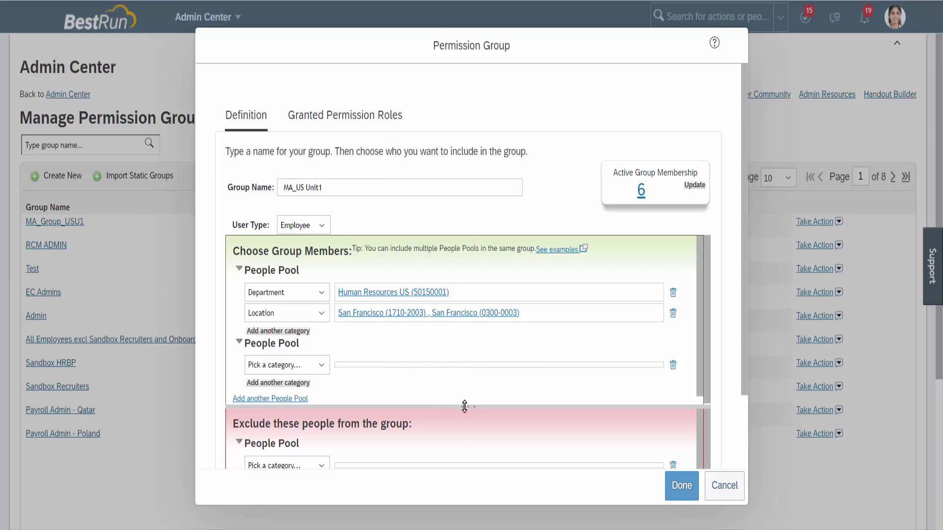
{"action": "left_click_drag", "start_coordinate": [464, 408], "coordinate": [465, 439]}
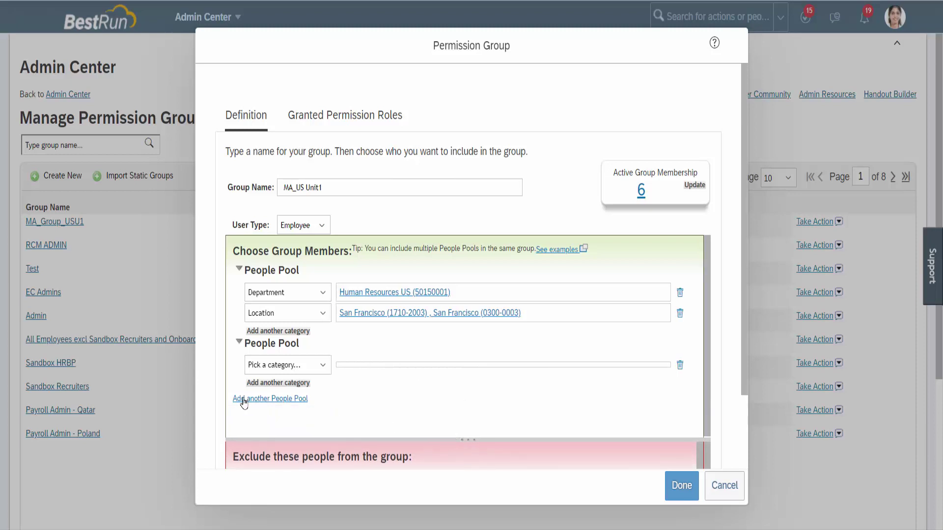
{"action": "left_click", "coordinate": [270, 400]}
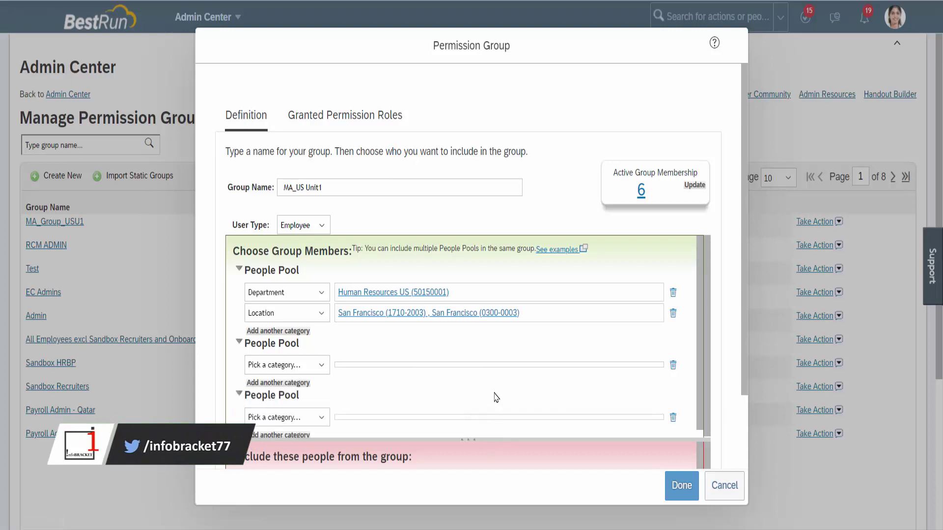
{"action": "scroll", "coordinate": [496, 397], "scroll_direction": "down", "scroll_amount": 1}
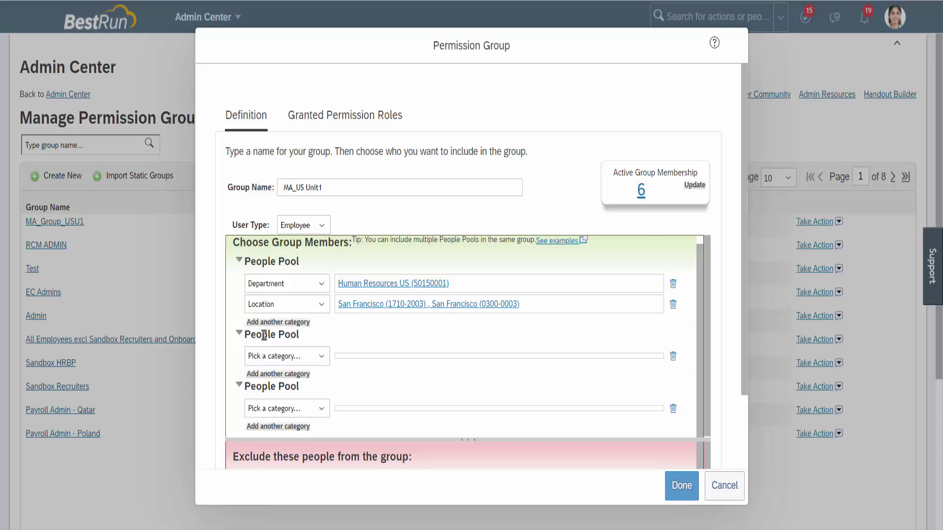
{"action": "left_click", "coordinate": [673, 359]}
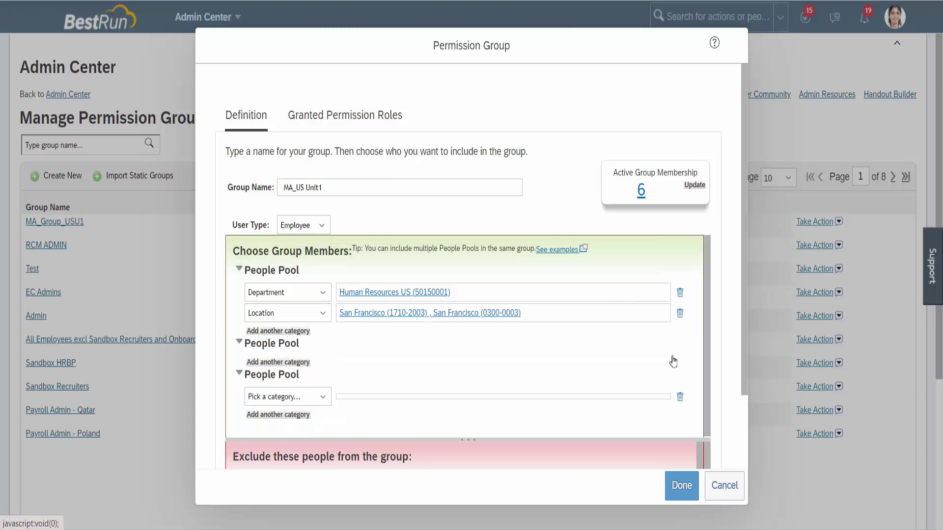
{"action": "left_click", "coordinate": [680, 397]}
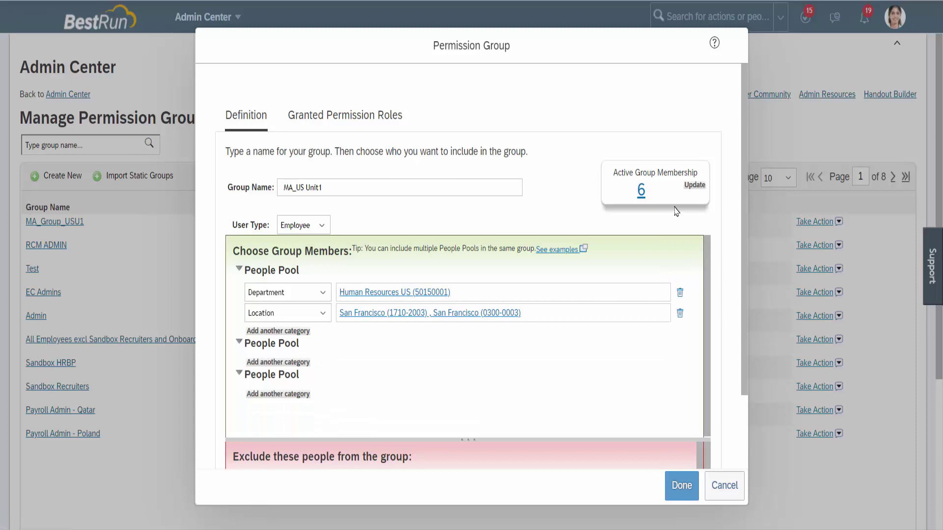
Step: Review the current members' job codes and locations, and copy the job code title Executive Management from the list
{"action": "left_click", "coordinate": [642, 191]}
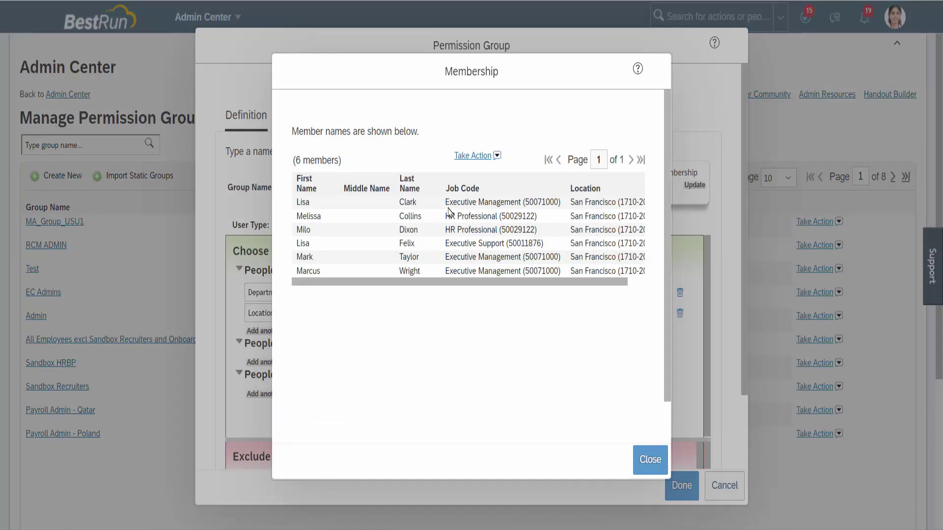
{"action": "left_click_drag", "start_coordinate": [447, 205], "coordinate": [512, 204]}
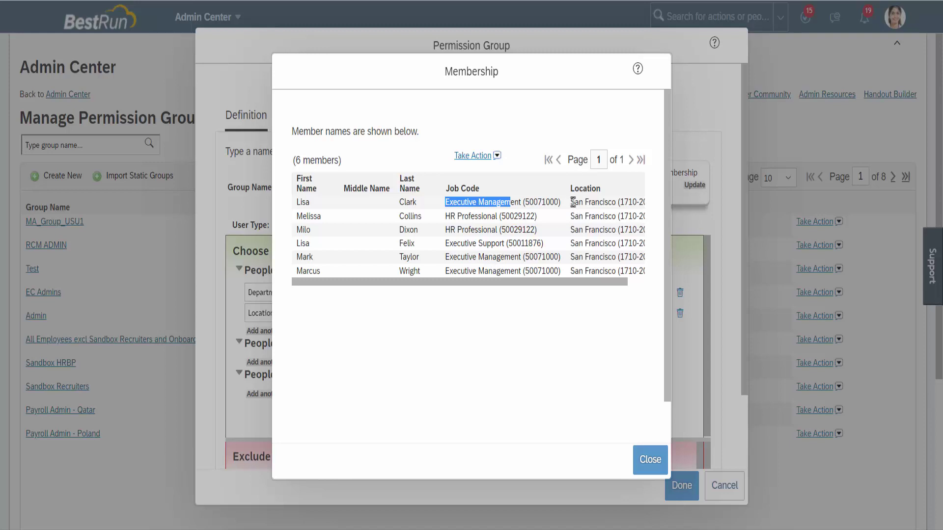
{"action": "left_click_drag", "start_coordinate": [571, 203], "coordinate": [616, 203]}
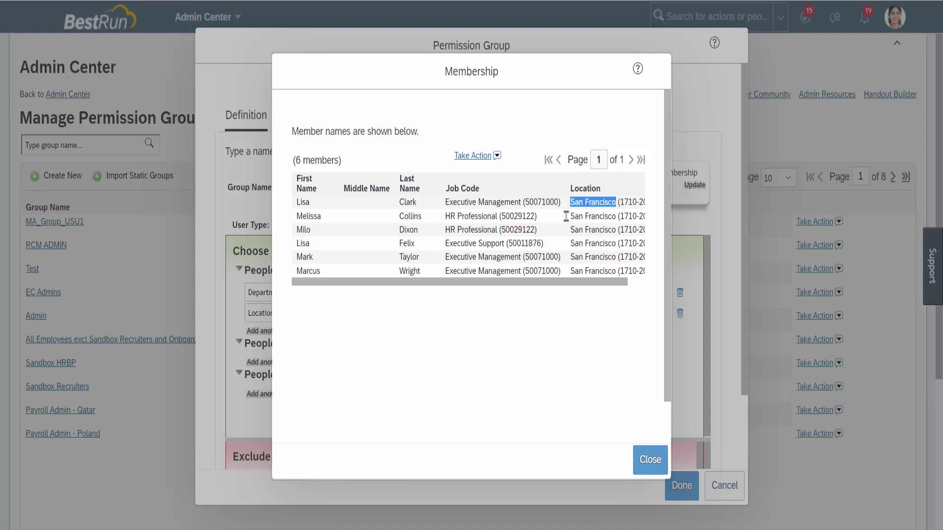
{"action": "left_click", "coordinate": [447, 202]}
{"action": "left_click_drag", "start_coordinate": [447, 202], "coordinate": [523, 202]}
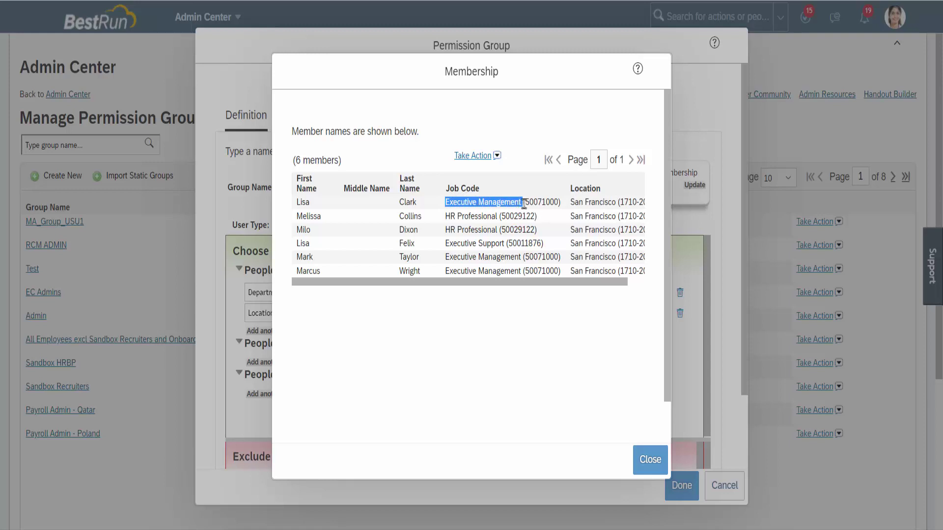
{"action": "left_click", "coordinate": [523, 203]}
{"action": "left_click_drag", "start_coordinate": [523, 203], "coordinate": [446, 200]}
{"action": "key", "text": "ctrl+c"}
{"action": "left_click", "coordinate": [651, 462]}
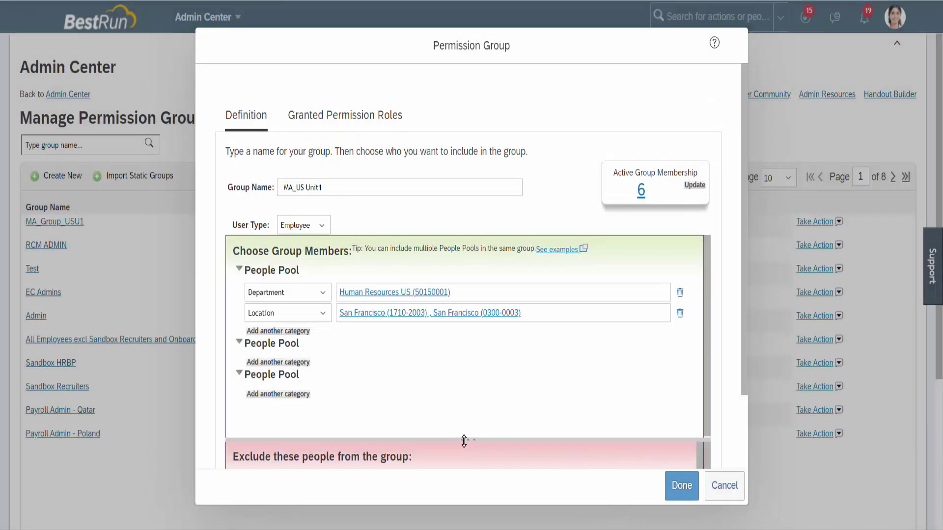
Step: Set the category of the people pool excluded from the group to Job Code
{"action": "left_click_drag", "start_coordinate": [465, 441], "coordinate": [465, 342]}
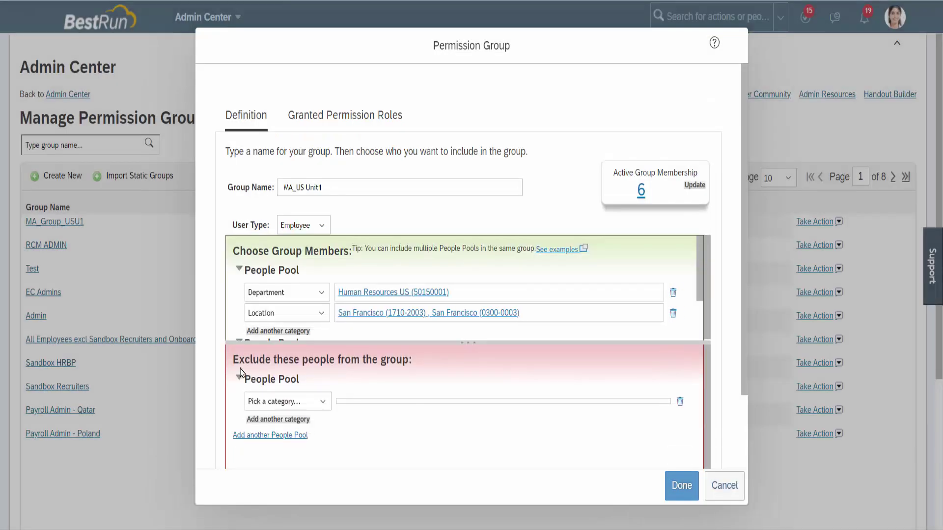
{"action": "left_click", "coordinate": [323, 403]}
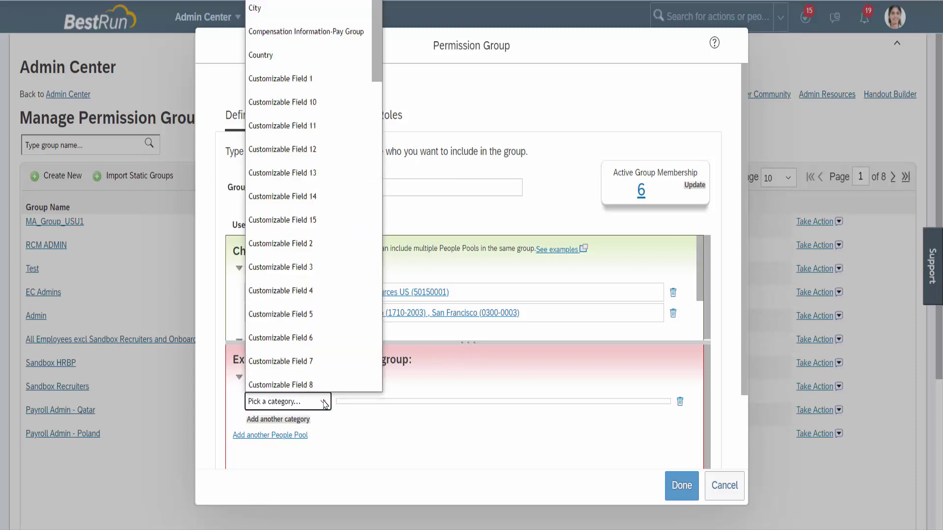
{"action": "left_click_drag", "start_coordinate": [378, 3], "coordinate": [377, 139]}
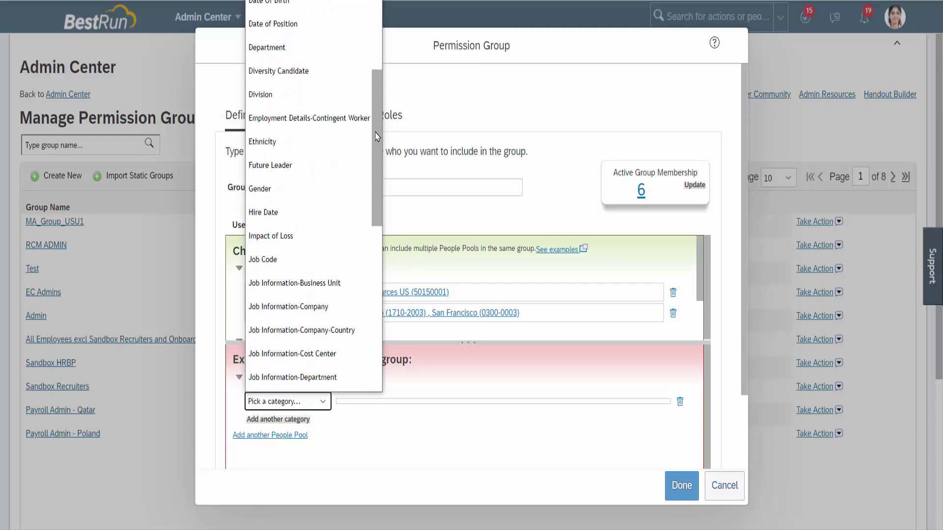
{"action": "left_click", "coordinate": [298, 259]}
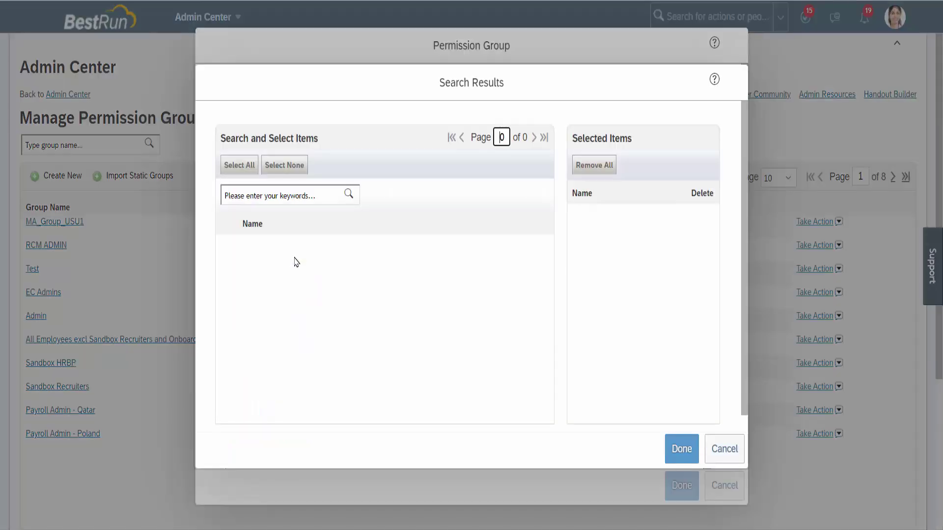
Step: Search the job codes for Executive Management and add Executive Management (50071000) and Executive Management (50029026) to the exclusion pool
{"action": "left_click", "coordinate": [301, 195]}
{"action": "key", "text": "ctrl+v"}
{"action": "left_click", "coordinate": [349, 197]}
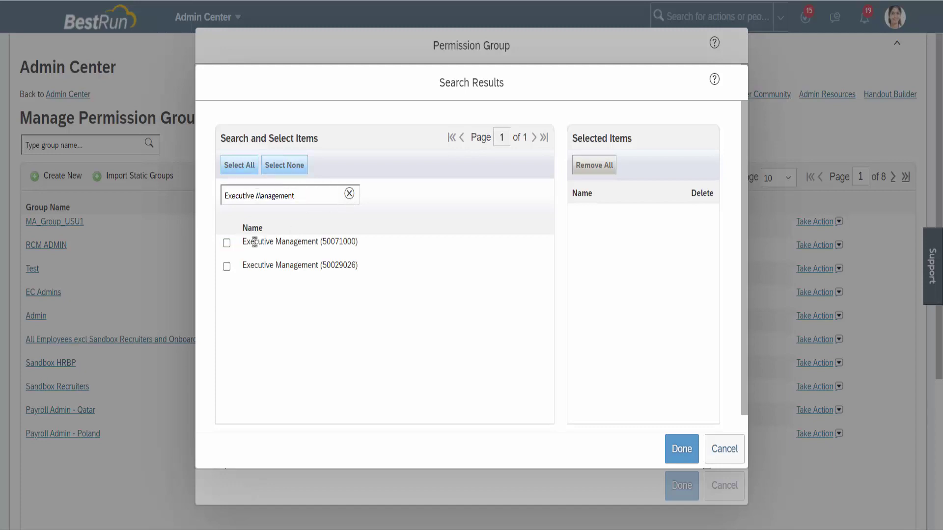
{"action": "left_click", "coordinate": [226, 243]}
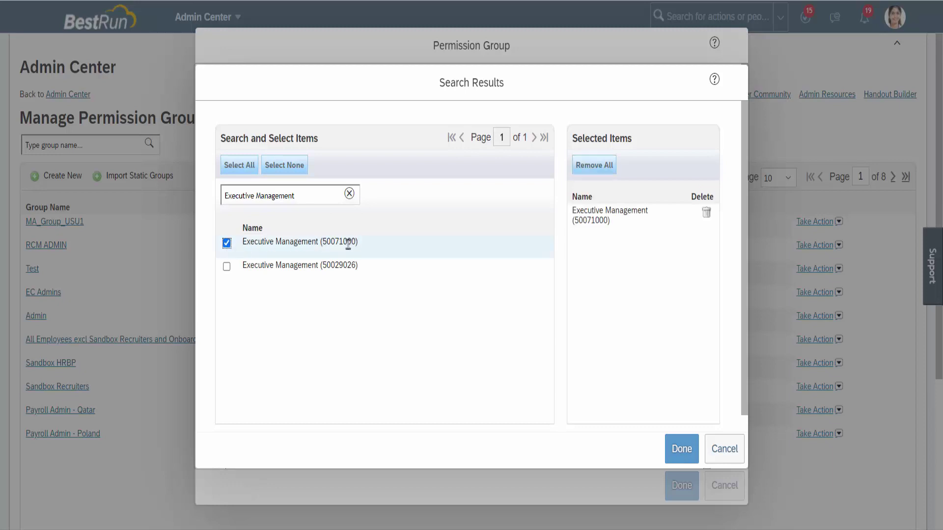
{"action": "left_click", "coordinate": [226, 267]}
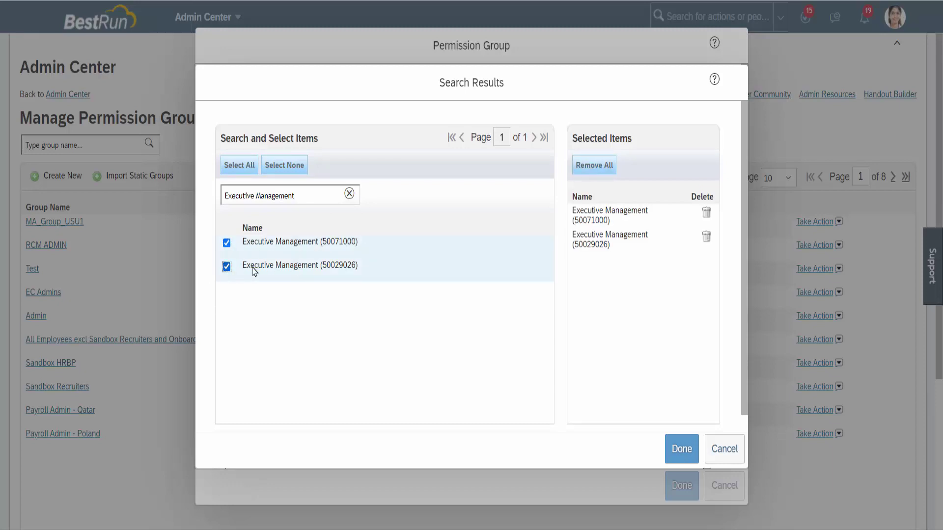
{"action": "left_click", "coordinate": [687, 443]}
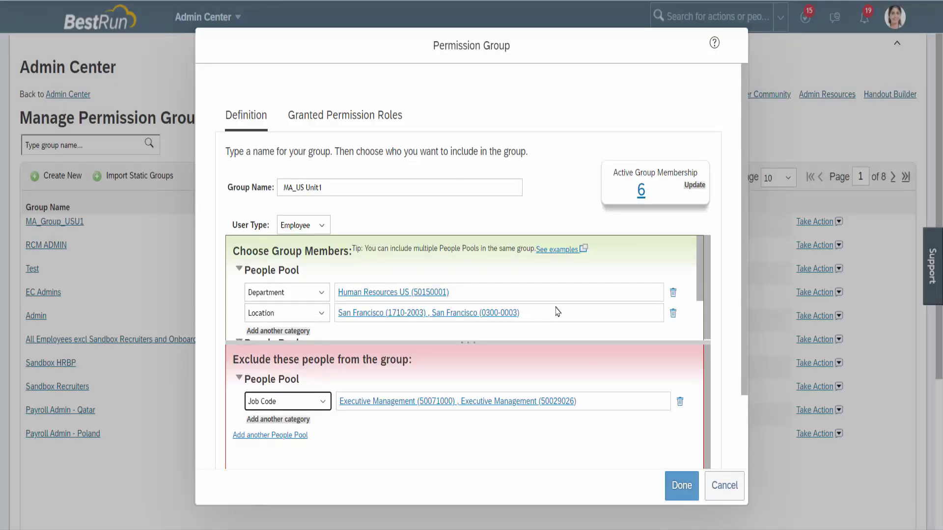
Step: Refresh the active membership, check the remaining members' job codes, and save the permission group MA_US Unit1
{"action": "left_click", "coordinate": [692, 187]}
{"action": "left_click", "coordinate": [641, 191]}
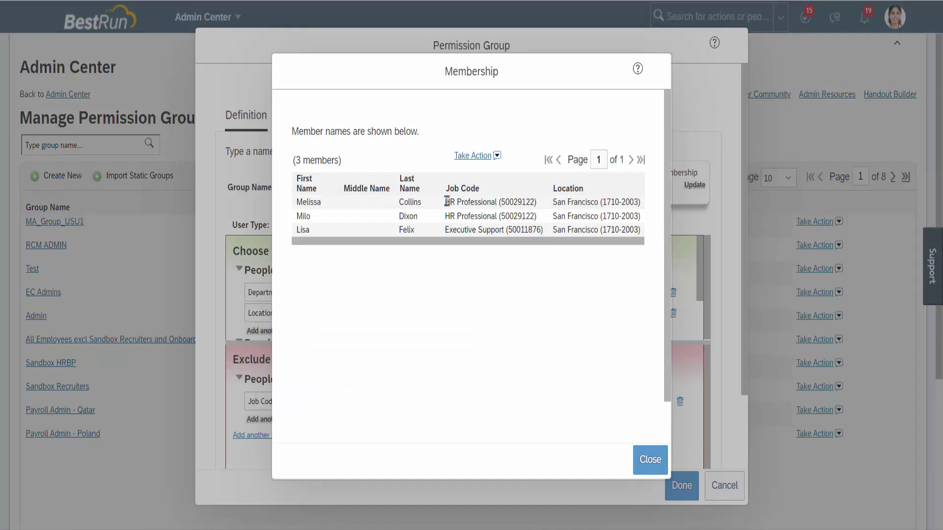
{"action": "left_click", "coordinate": [648, 461]}
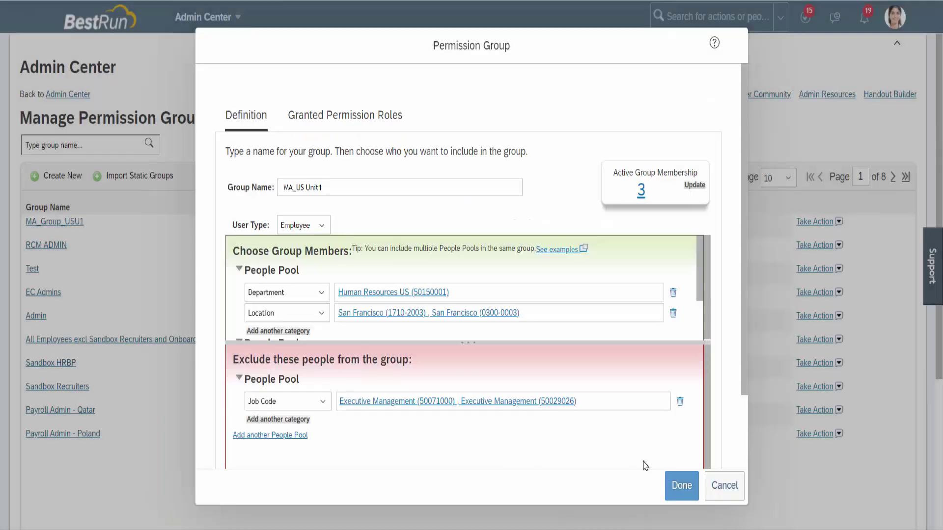
{"action": "left_click", "coordinate": [682, 486]}
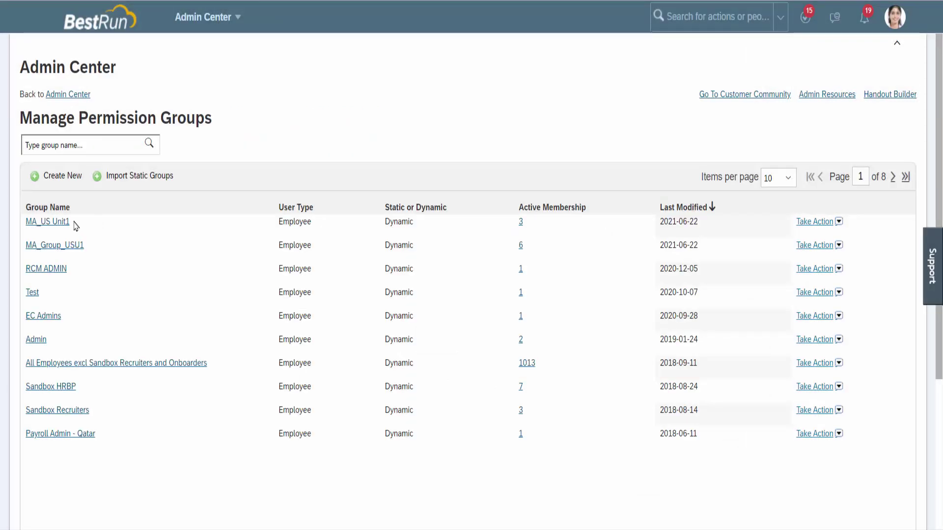
{"action": "left_click_drag", "start_coordinate": [74, 224], "coordinate": [25, 227]}
{"action": "left_click", "coordinate": [75, 223]}
Step: Search for Manage Permission Roles and open the permission role list
{"action": "left_click", "coordinate": [700, 20]}
{"action": "type", "text": "Manage P"}
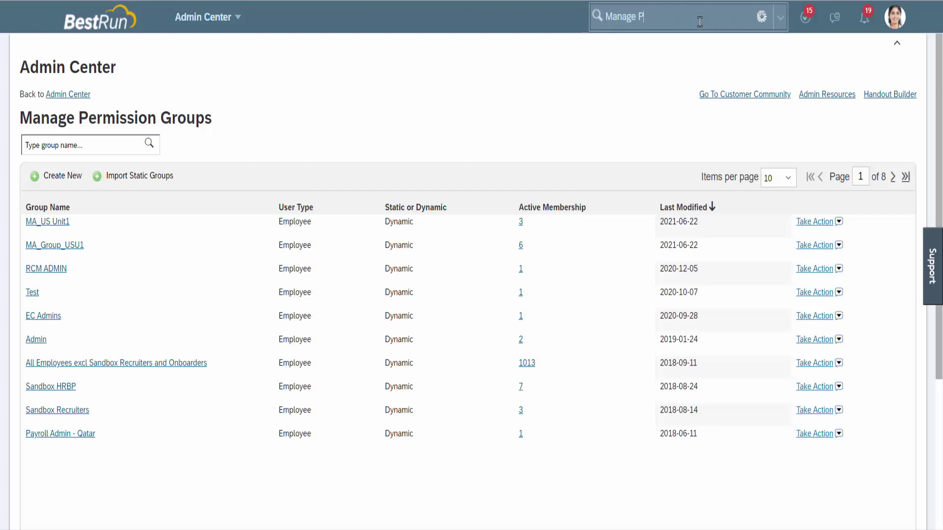
{"action": "type", "text": "ermission Roles"}
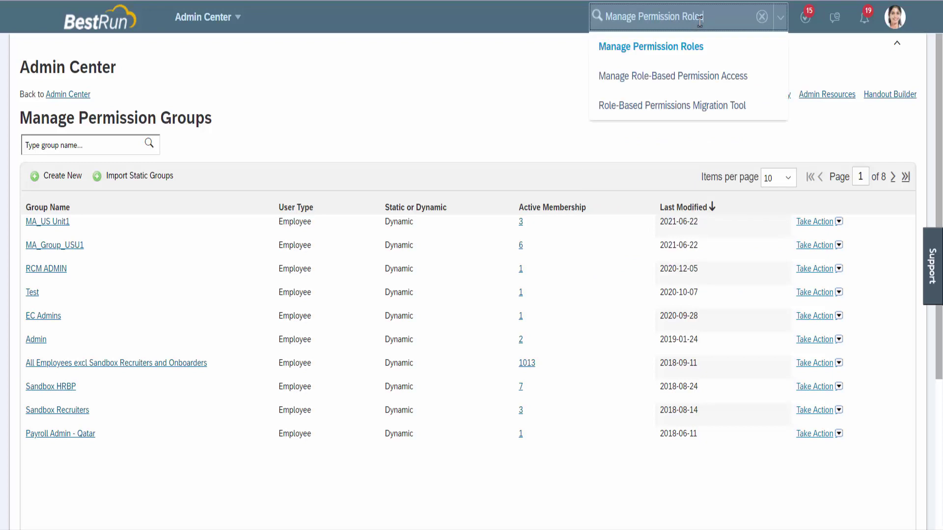
{"action": "left_click", "coordinate": [684, 46]}
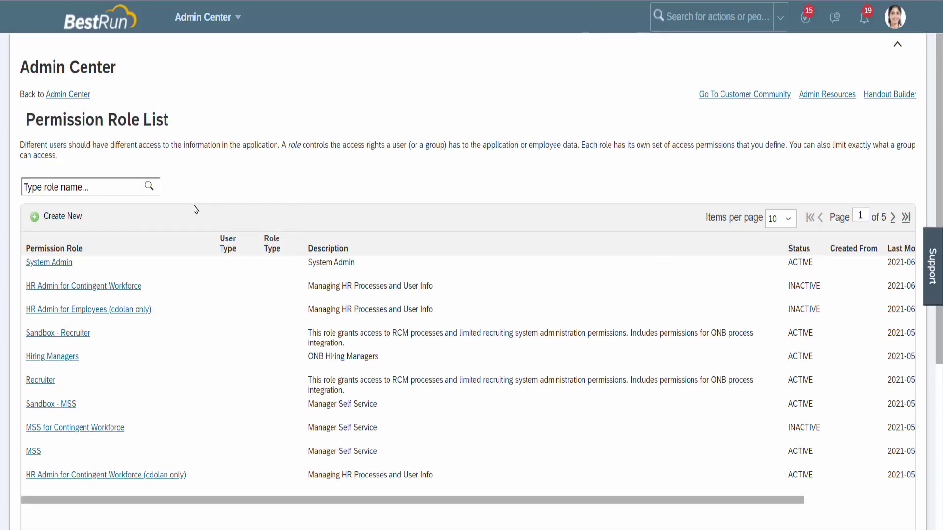
Step: Create a new permission role named MA_MasterRole with the description Master Role US
{"action": "left_click", "coordinate": [72, 223]}
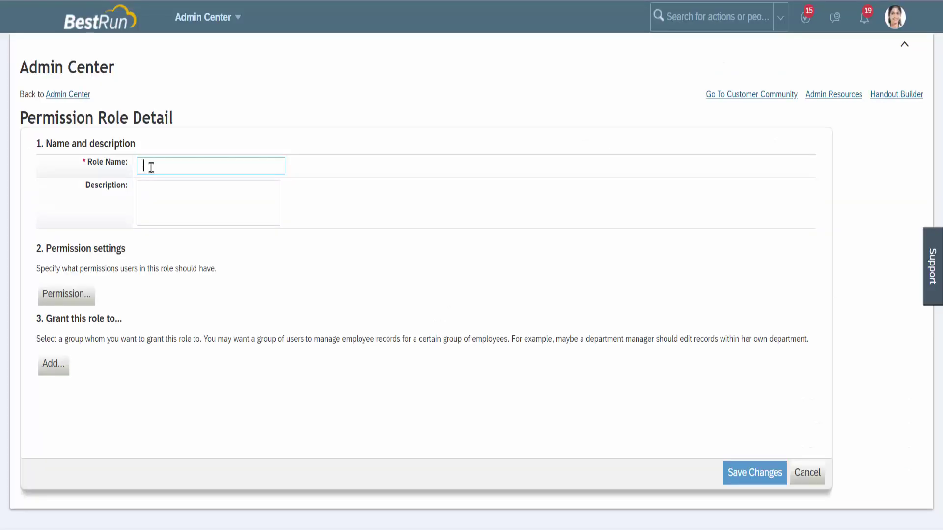
{"action": "type", "text": "MA"}
{"action": "type", "text": "_Master"}
{"action": "type", "text": "Role"}
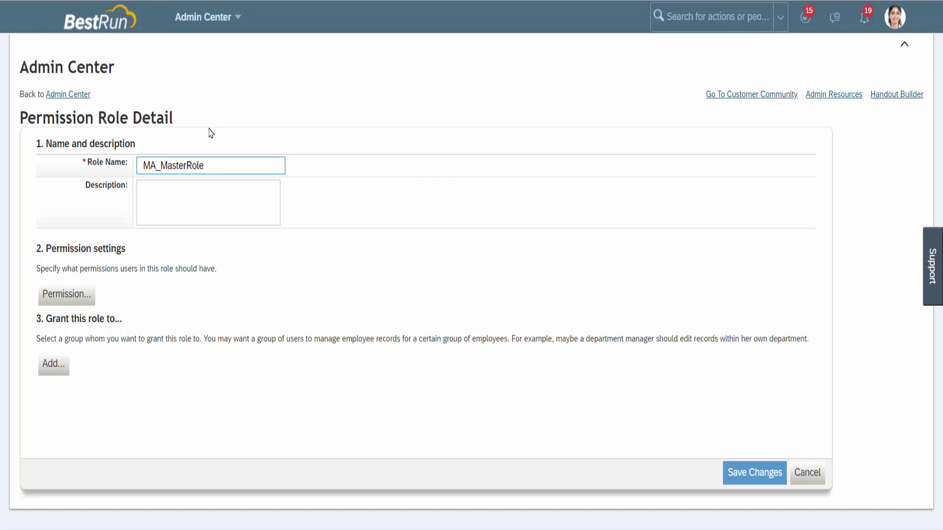
{"action": "left_click", "coordinate": [180, 191]}
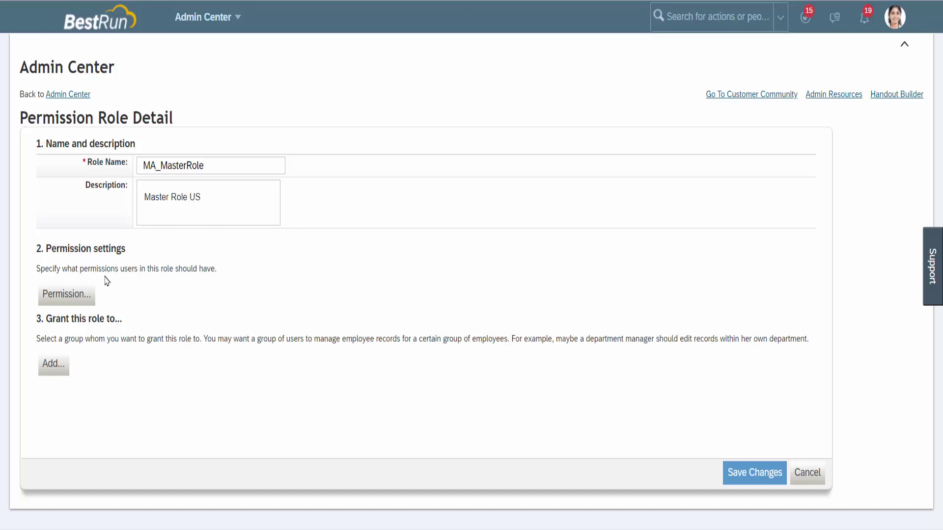
Step: Open the role's permission settings and look through the User Permissions and Administrator Permissions categories
{"action": "left_click", "coordinate": [63, 295]}
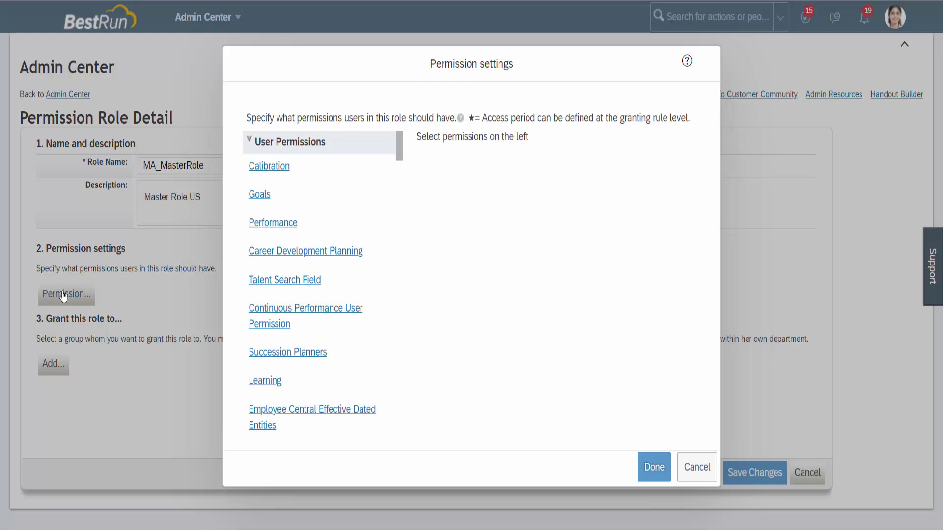
{"action": "left_click", "coordinate": [250, 142]}
{"action": "left_click", "coordinate": [250, 165]}
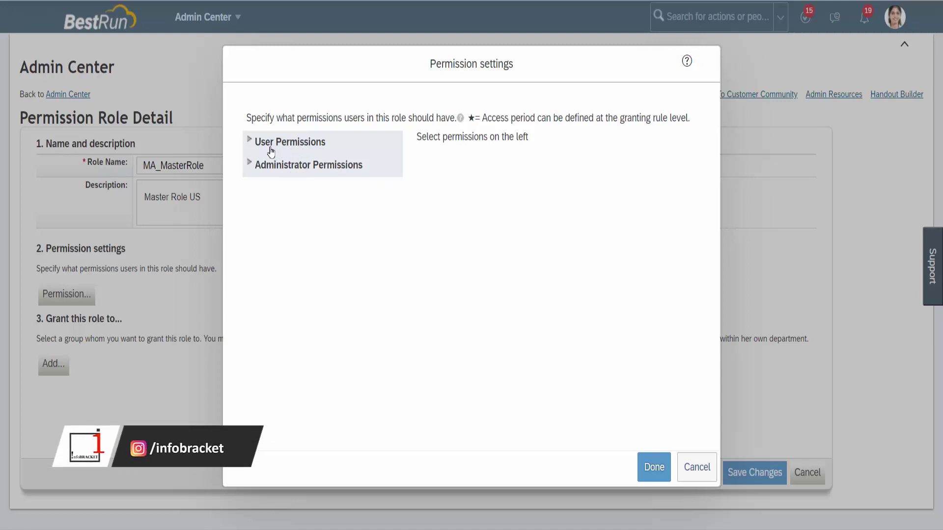
{"action": "left_click", "coordinate": [252, 142]}
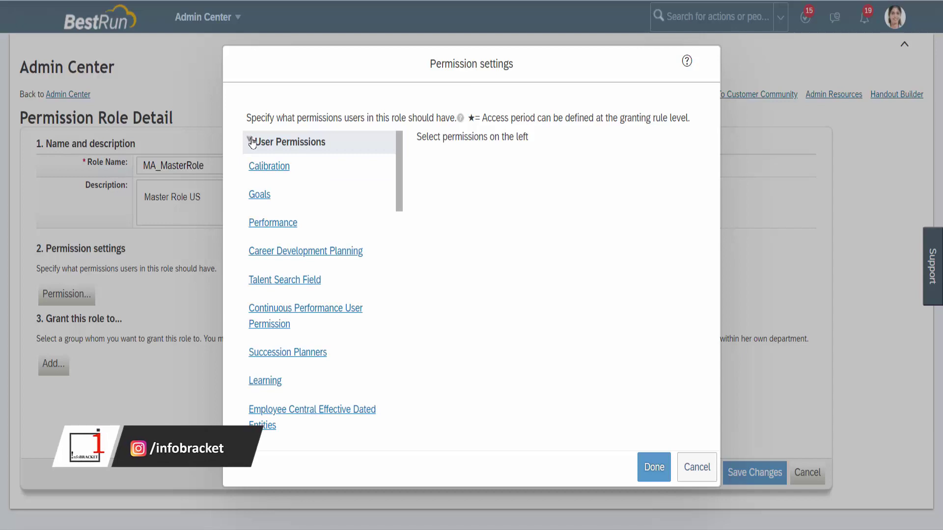
{"action": "left_click_drag", "start_coordinate": [400, 176], "coordinate": [396, 419]}
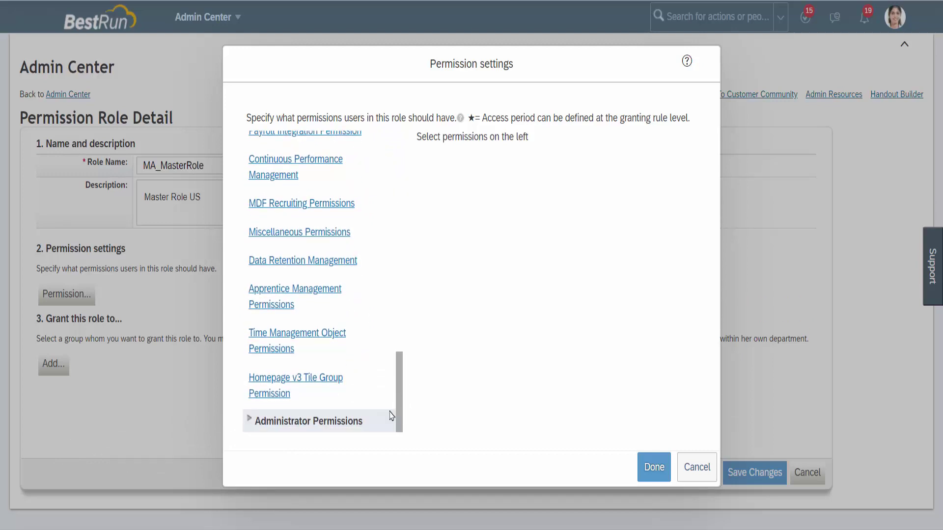
{"action": "left_click", "coordinate": [249, 422]}
{"action": "left_click_drag", "start_coordinate": [400, 225], "coordinate": [400, 252]}
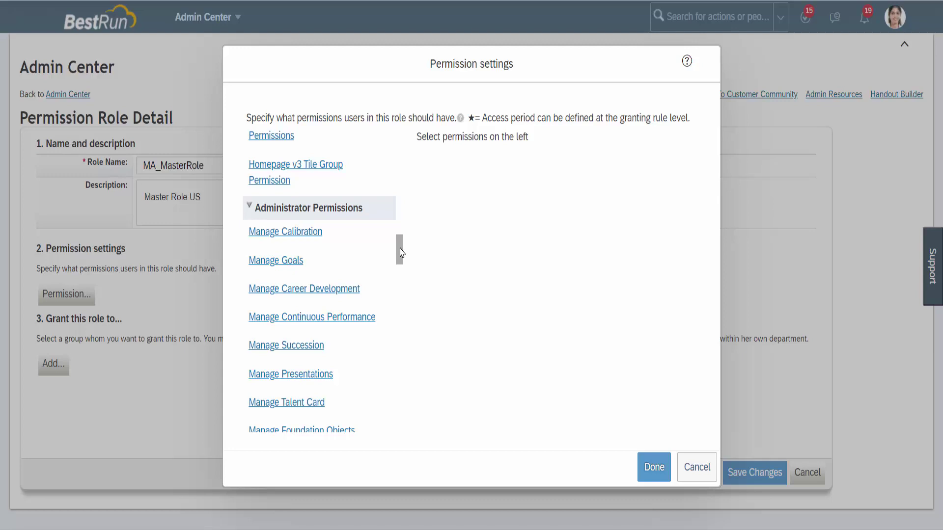
{"action": "mouse_move", "coordinate": [399, 255]}
{"action": "left_mouse_down"}
{"action": "mouse_move", "coordinate": [399, 148]}
{"action": "mouse_move", "coordinate": [399, 268]}
{"action": "left_mouse_up"}
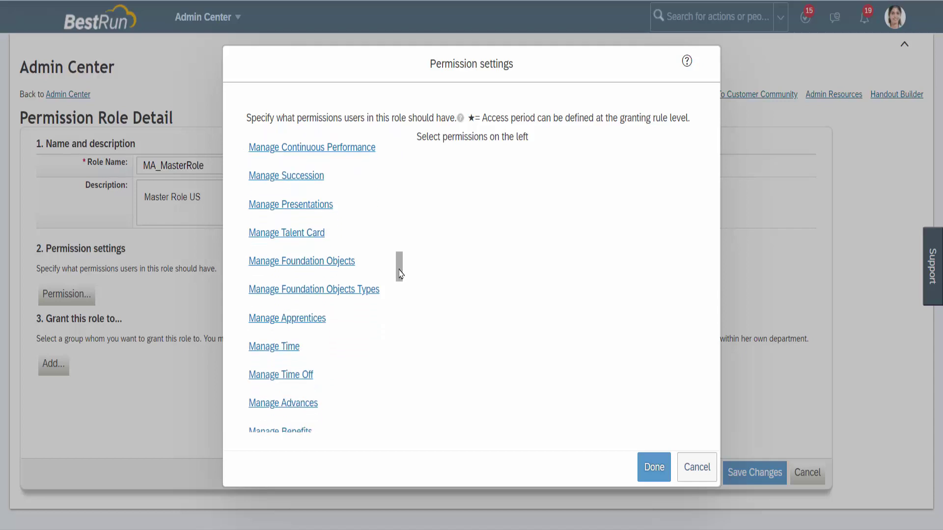
Step: Grant the View permission for all foundation object types under Manage Foundation Objects Types
{"action": "left_click", "coordinate": [313, 291]}
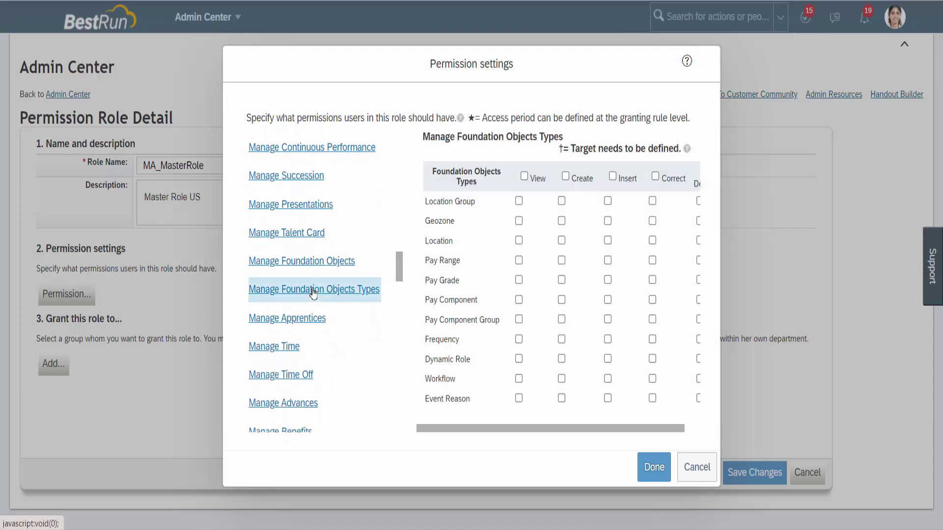
{"action": "left_click_drag", "start_coordinate": [430, 202], "coordinate": [470, 204]}
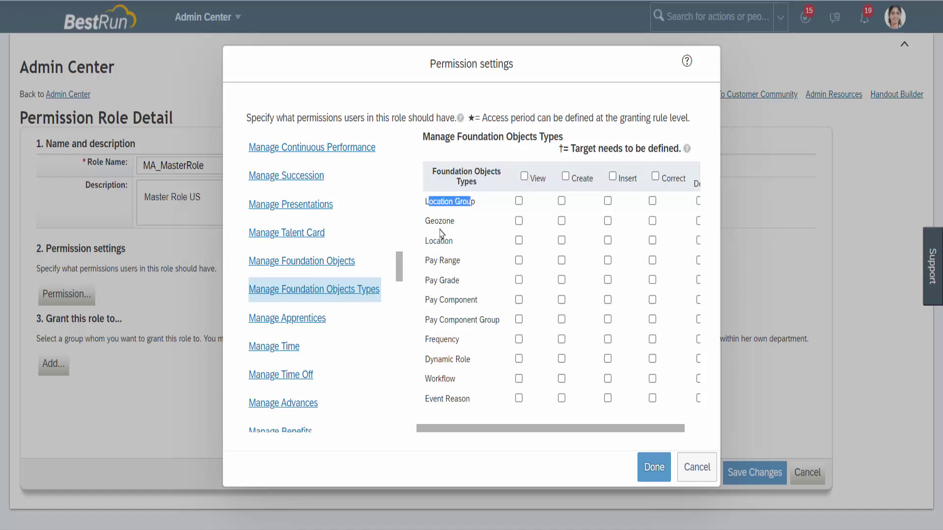
{"action": "left_click", "coordinate": [463, 201]}
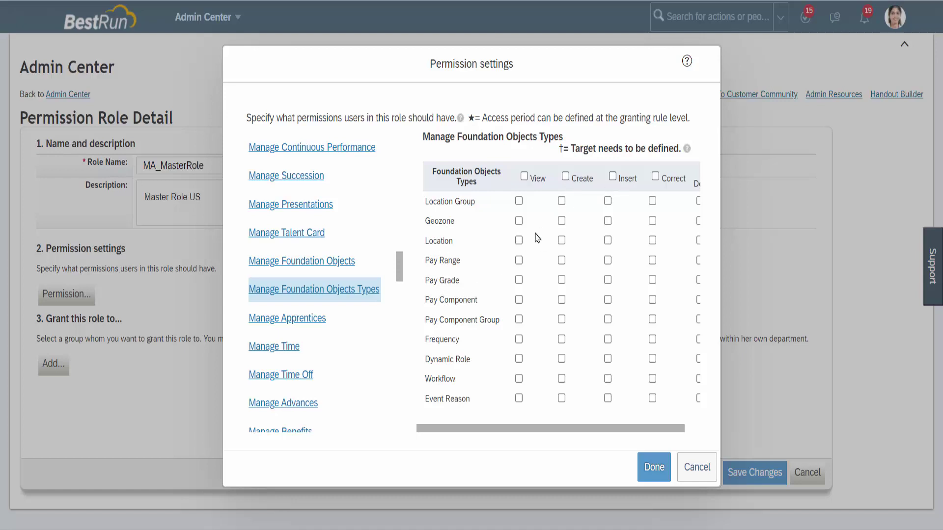
{"action": "left_click", "coordinate": [519, 201]}
{"action": "left_click", "coordinate": [519, 220]}
{"action": "left_click", "coordinate": [519, 241]}
{"action": "left_click", "coordinate": [519, 260]}
{"action": "left_click", "coordinate": [520, 299]}
{"action": "left_click", "coordinate": [519, 319]}
{"action": "left_click", "coordinate": [524, 177]}
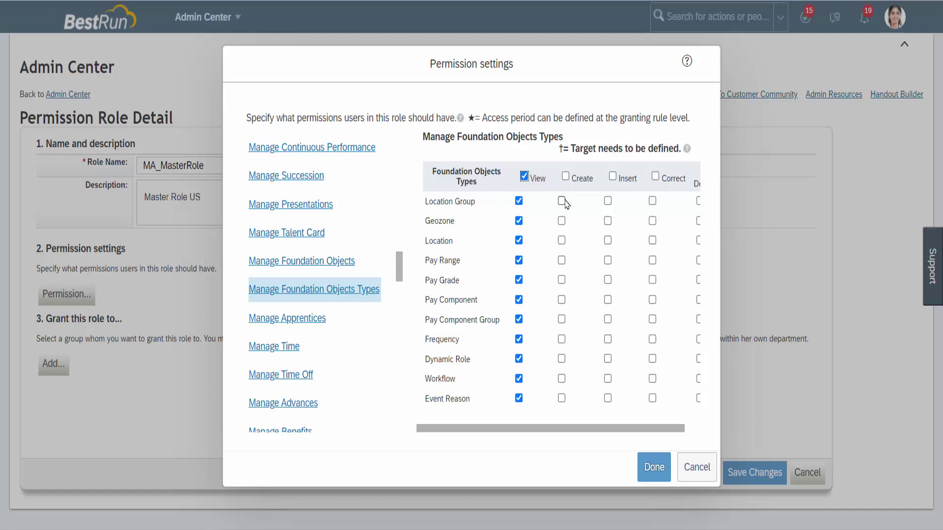
Step: Grant the Create, Insert, Correct and Delete permissions for all foundation object types
{"action": "left_click", "coordinate": [565, 176]}
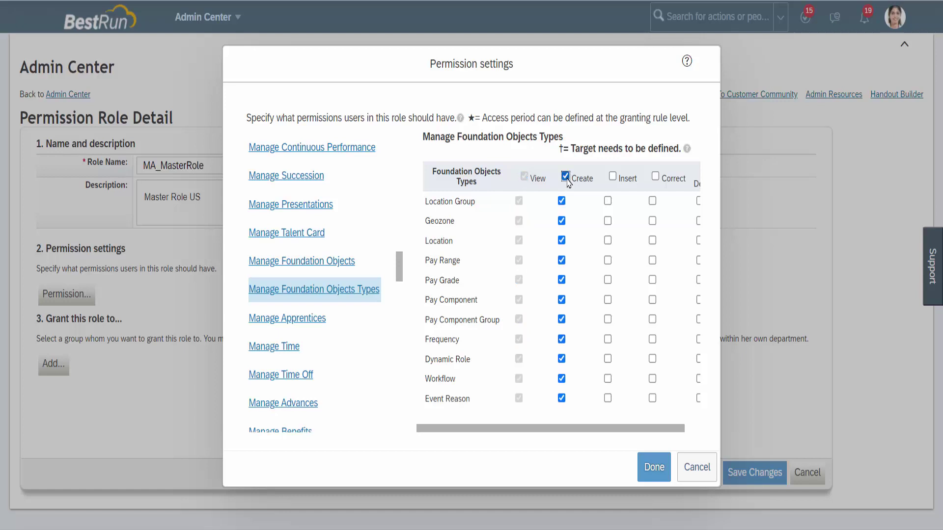
{"action": "left_click", "coordinate": [612, 176]}
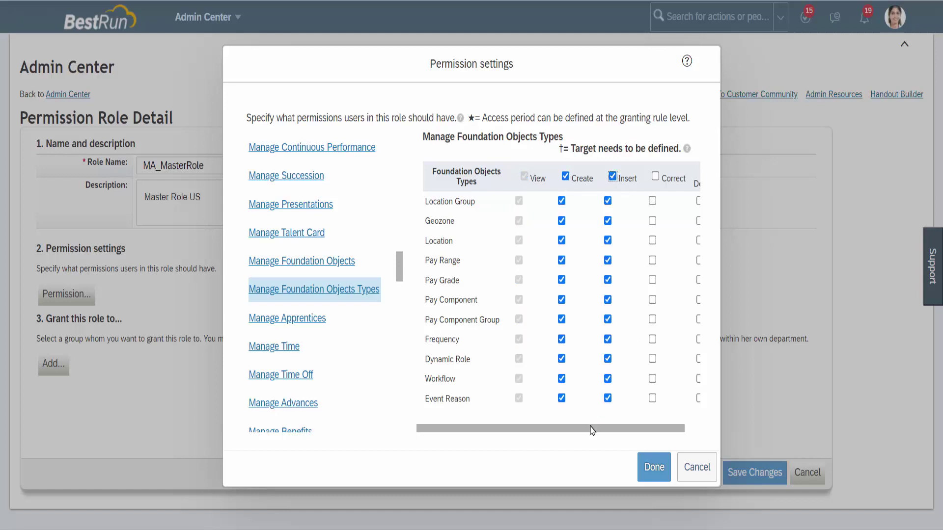
{"action": "left_click_drag", "start_coordinate": [596, 433], "coordinate": [629, 432]}
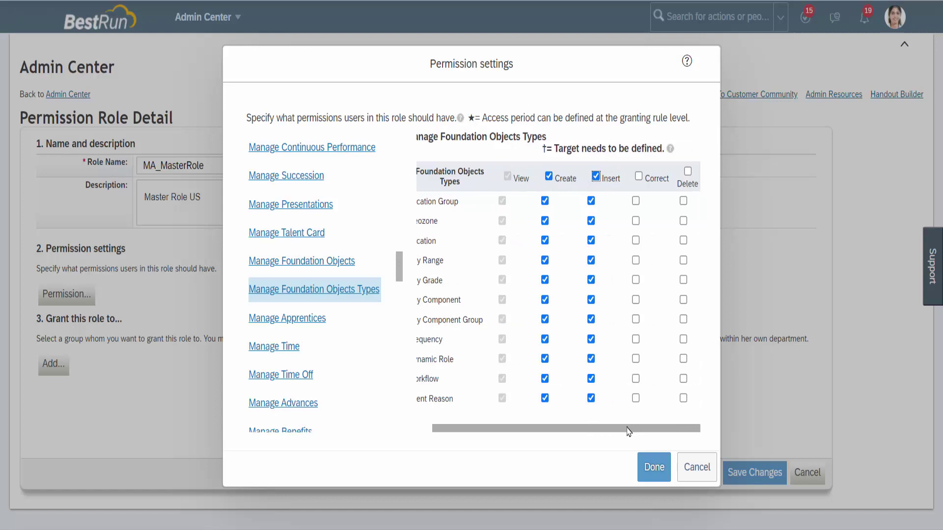
{"action": "left_click", "coordinate": [639, 176]}
{"action": "left_click", "coordinate": [688, 171]}
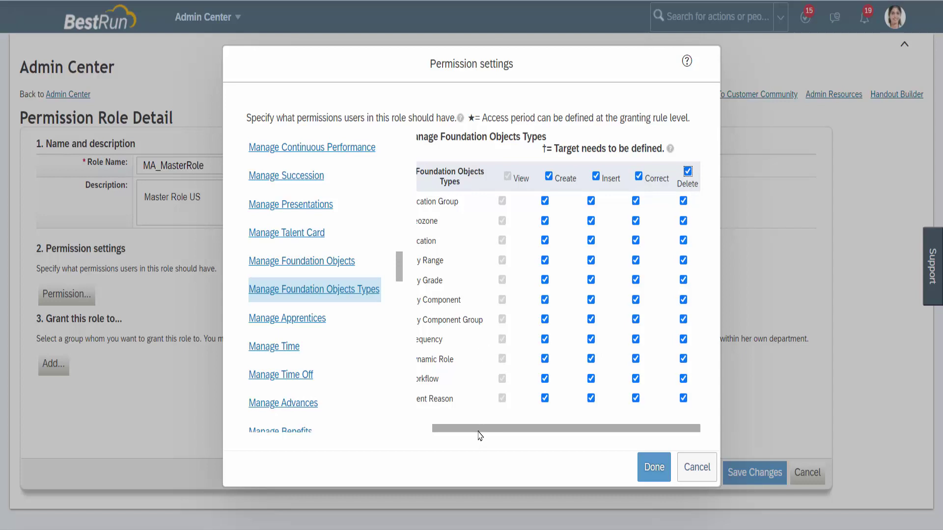
{"action": "left_click_drag", "start_coordinate": [480, 435], "coordinate": [423, 429]}
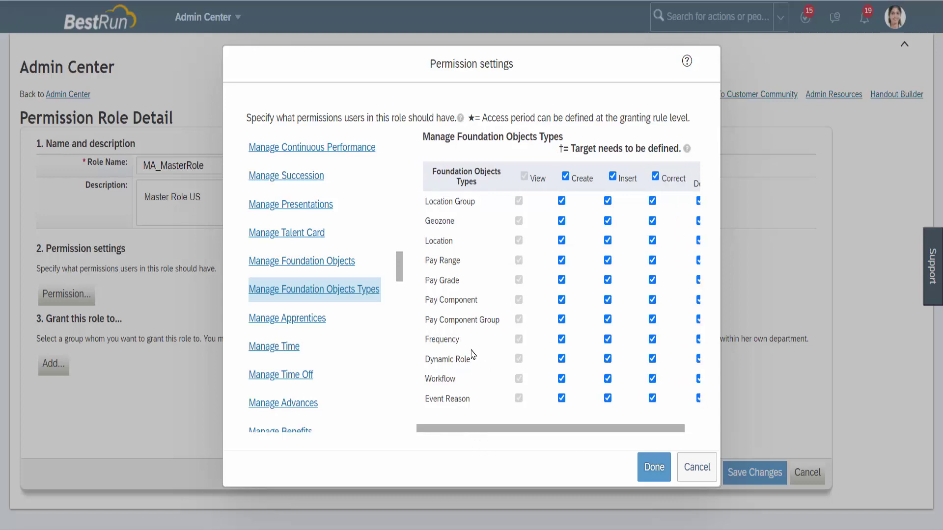
Step: Under Manage User, grant the Change User Email Notification, Change User Information, Manage Users, Documents Transfer and Employee Export permissions
{"action": "left_click_drag", "start_coordinate": [399, 275], "coordinate": [401, 372]}
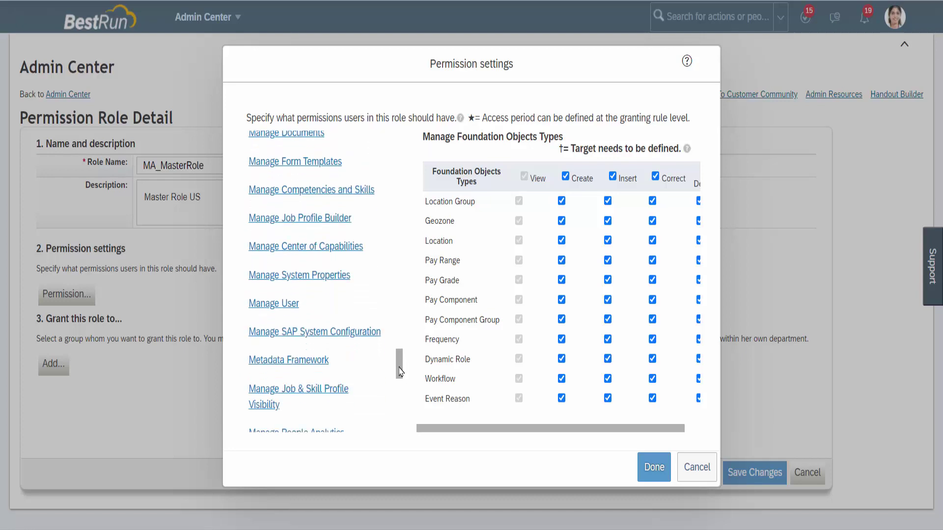
{"action": "left_click", "coordinate": [278, 304]}
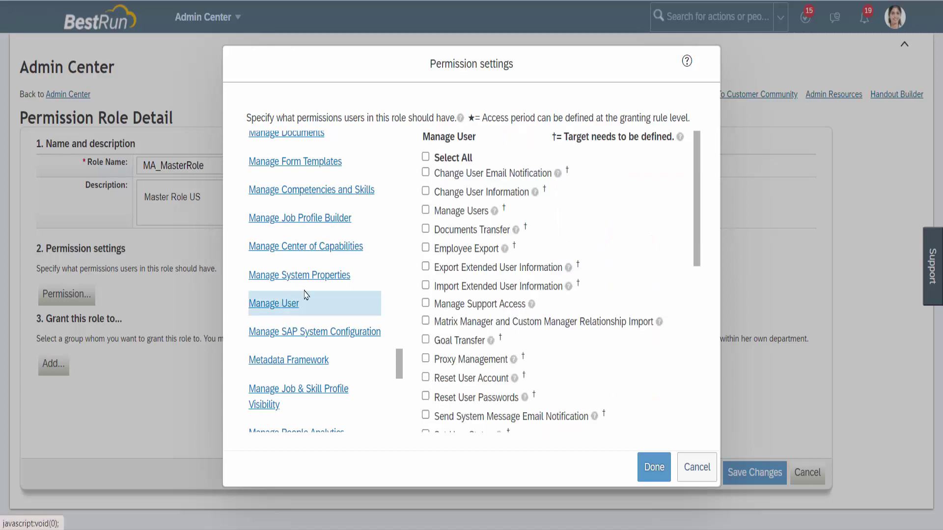
{"action": "left_click", "coordinate": [426, 171]}
{"action": "left_click", "coordinate": [425, 191]}
{"action": "left_click", "coordinate": [426, 211]}
{"action": "left_click", "coordinate": [426, 229]}
{"action": "left_click", "coordinate": [426, 248]}
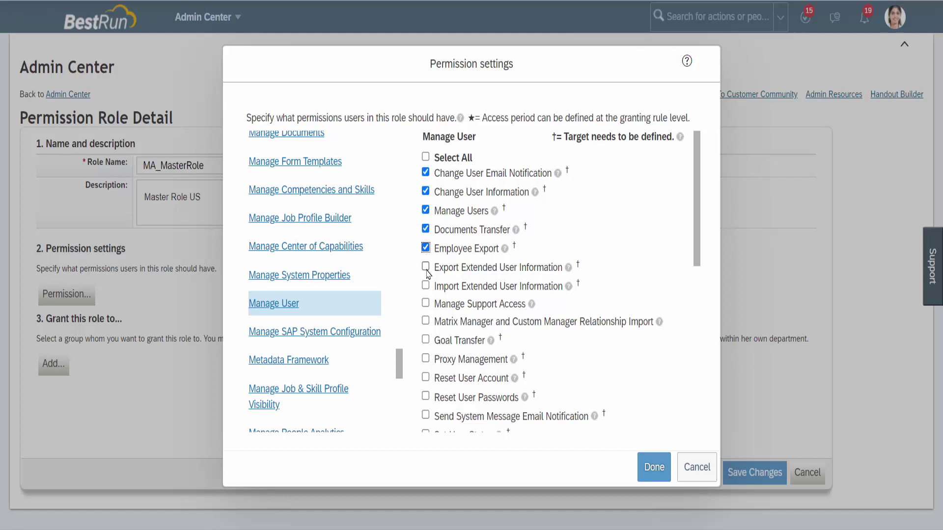
Step: Grant Export Extended User Information, Import Extended User Information, Manage Support Access, and Matrix Manager and Custom Manager Relationship Import under Manage User
{"action": "left_click", "coordinate": [426, 267]}
{"action": "left_click", "coordinate": [426, 285]}
{"action": "left_click", "coordinate": [426, 304]}
{"action": "left_click", "coordinate": [568, 170]}
{"action": "left_click_drag", "start_coordinate": [566, 170], "coordinate": [575, 175]}
{"action": "left_click", "coordinate": [569, 170]}
{"action": "left_click_drag", "start_coordinate": [569, 170], "coordinate": [575, 175]}
{"action": "left_click", "coordinate": [568, 171]}
{"action": "left_click_drag", "start_coordinate": [568, 171], "coordinate": [574, 176]}
{"action": "left_click", "coordinate": [426, 321]}
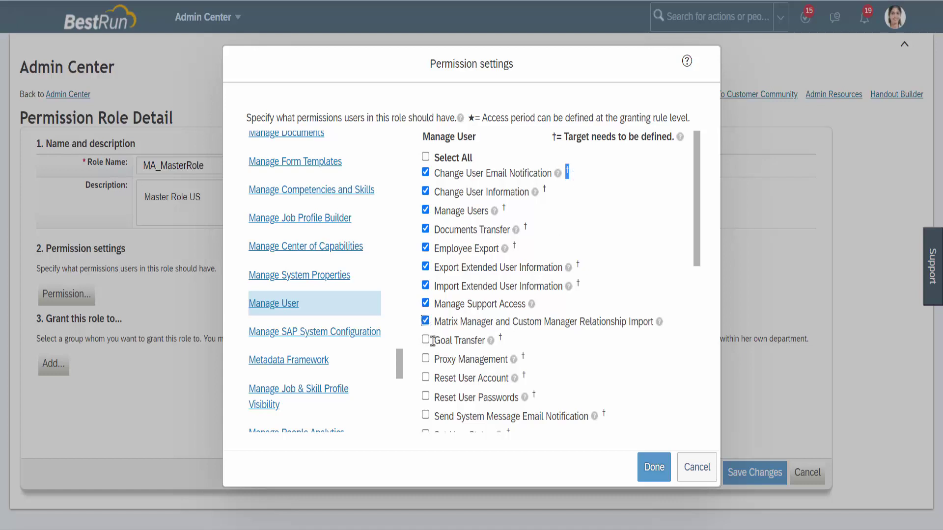
Step: Look through the remaining Manage User permissions and apply the role's permission settings
{"action": "left_click_drag", "start_coordinate": [698, 237], "coordinate": [694, 392]}
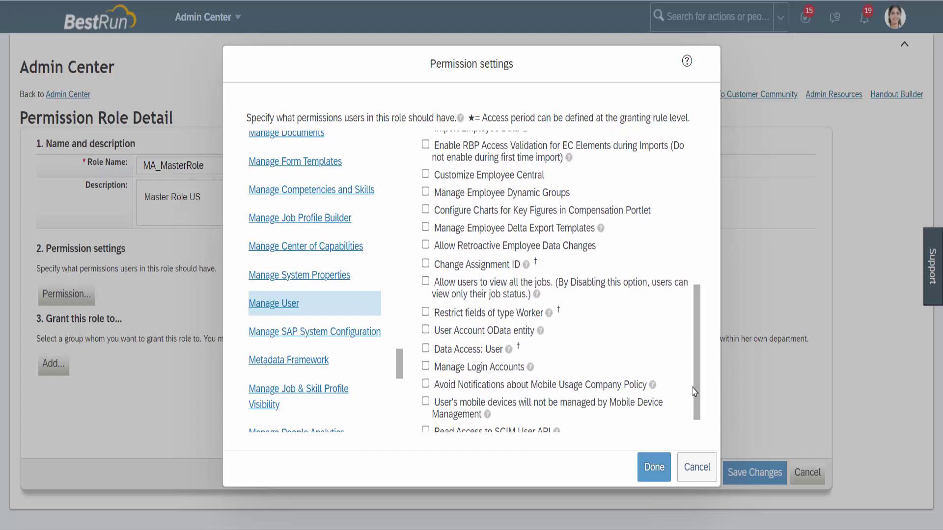
{"action": "scroll", "coordinate": [698, 394], "scroll_direction": "down", "scroll_amount": 1}
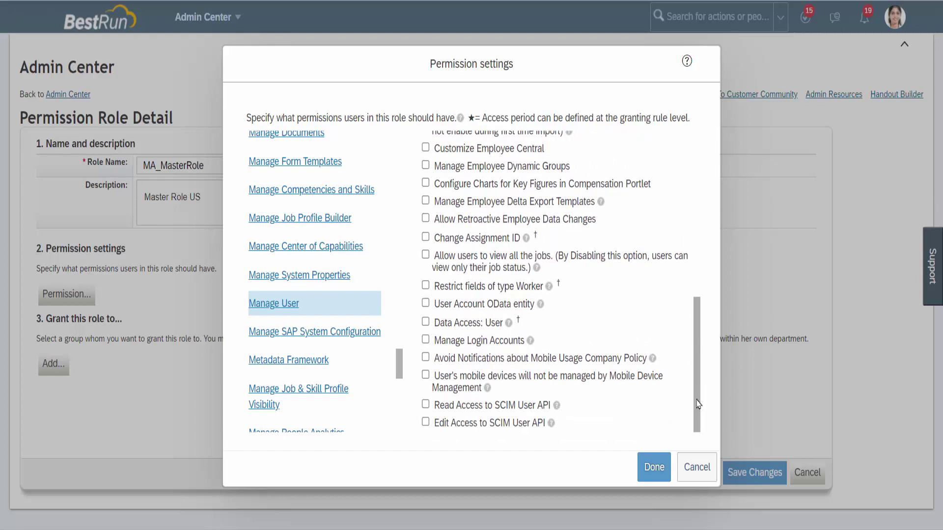
{"action": "scroll", "coordinate": [692, 403], "scroll_direction": "up", "scroll_amount": 3}
{"action": "left_click", "coordinate": [663, 454]}
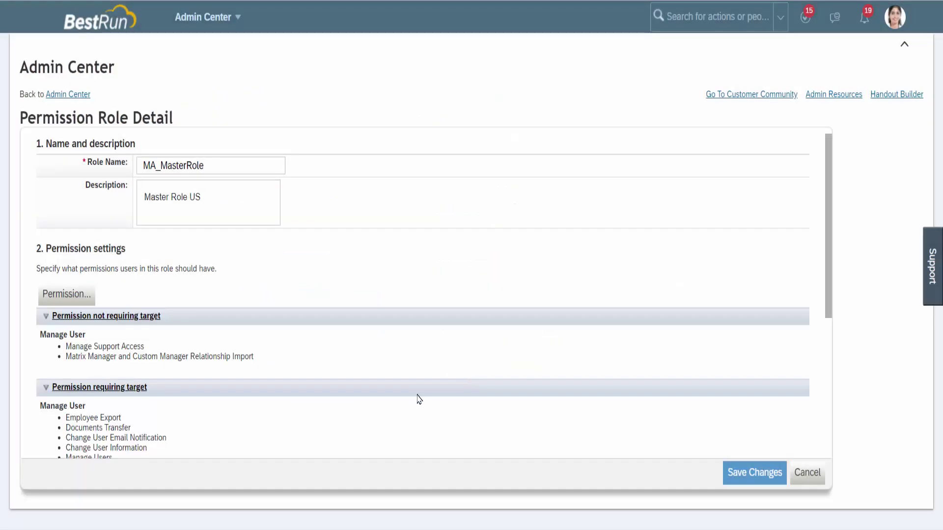
Step: Review the role's permissions not requiring a target and those requiring a target, down to the role-granting section
{"action": "scroll", "coordinate": [417, 400], "scroll_direction": "down", "scroll_amount": 2}
{"action": "scroll", "coordinate": [418, 400], "scroll_direction": "down", "scroll_amount": 2}
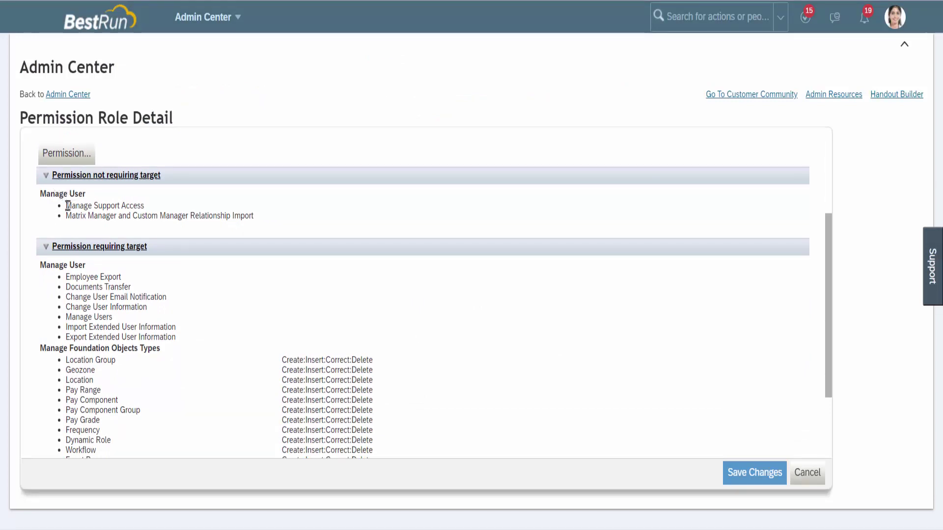
{"action": "left_click_drag", "start_coordinate": [67, 206], "coordinate": [145, 206]}
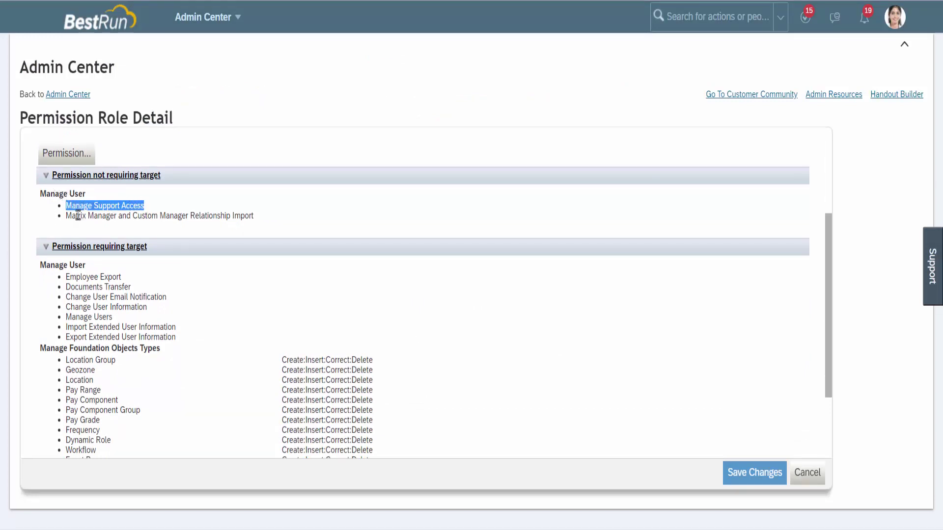
{"action": "left_click_drag", "start_coordinate": [78, 215], "coordinate": [217, 217]}
{"action": "left_click", "coordinate": [399, 331]}
{"action": "scroll", "coordinate": [419, 398], "scroll_direction": "down", "scroll_amount": 2}
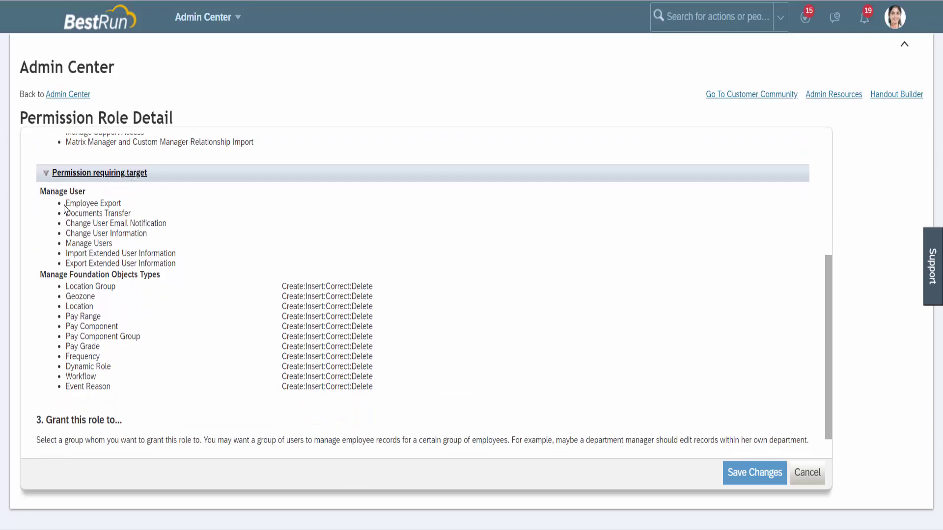
{"action": "left_click_drag", "start_coordinate": [67, 203], "coordinate": [116, 204]}
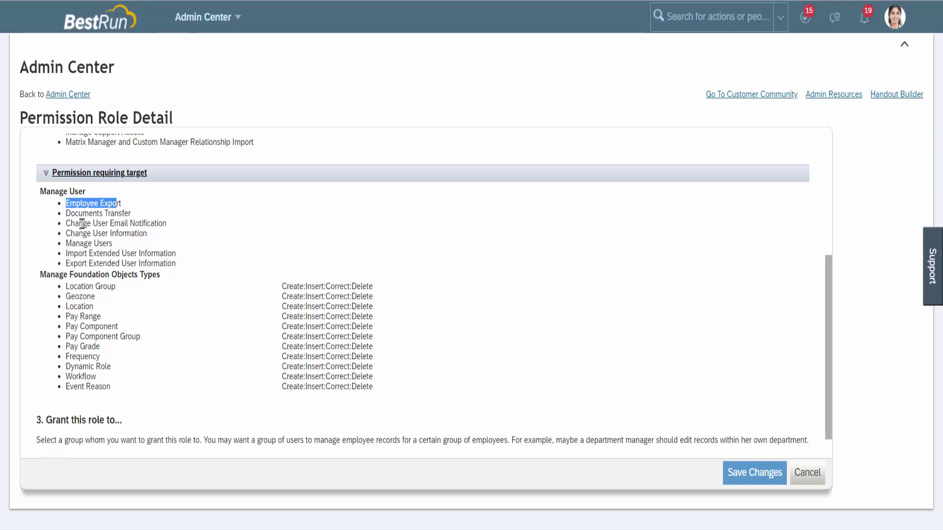
{"action": "scroll", "coordinate": [419, 305], "scroll_direction": "down", "scroll_amount": 1}
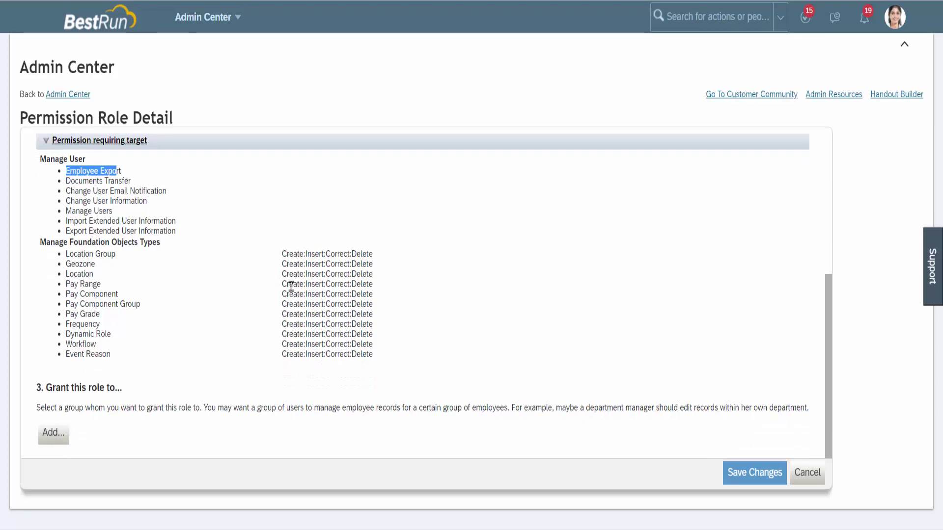
{"action": "left_click_drag", "start_coordinate": [47, 391], "coordinate": [116, 391]}
Step: Start a new grant for the role, search the permission groups for MA_, and select MA_US Unit1 as the granted group
{"action": "left_click", "coordinate": [51, 435]}
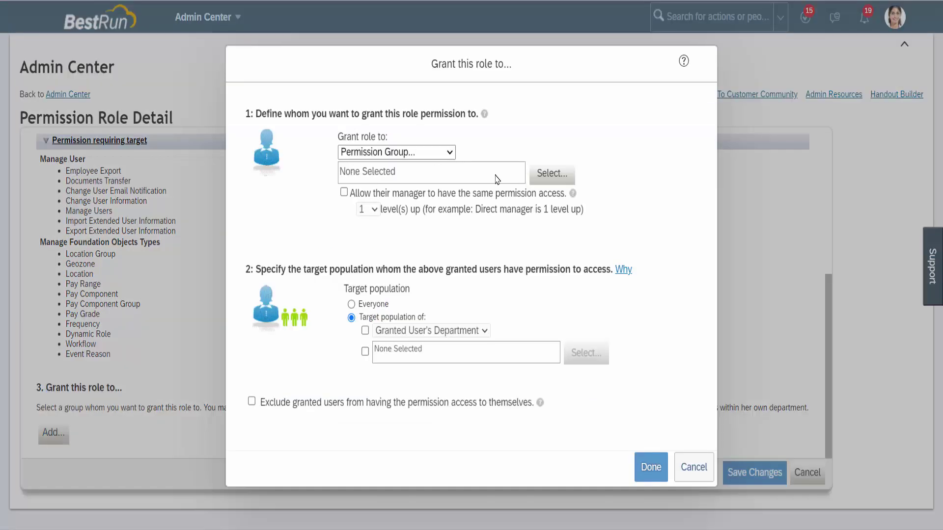
{"action": "left_click", "coordinate": [559, 178]}
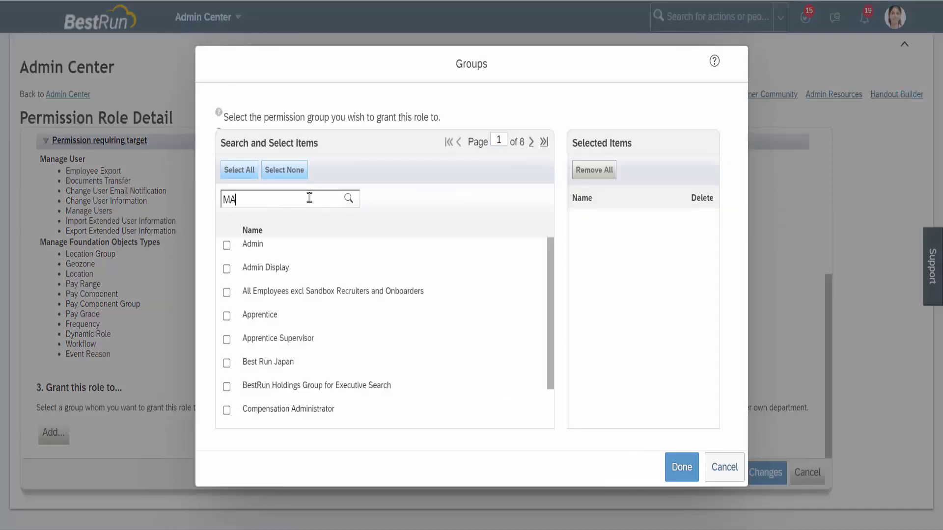
{"action": "left_click", "coordinate": [349, 200]}
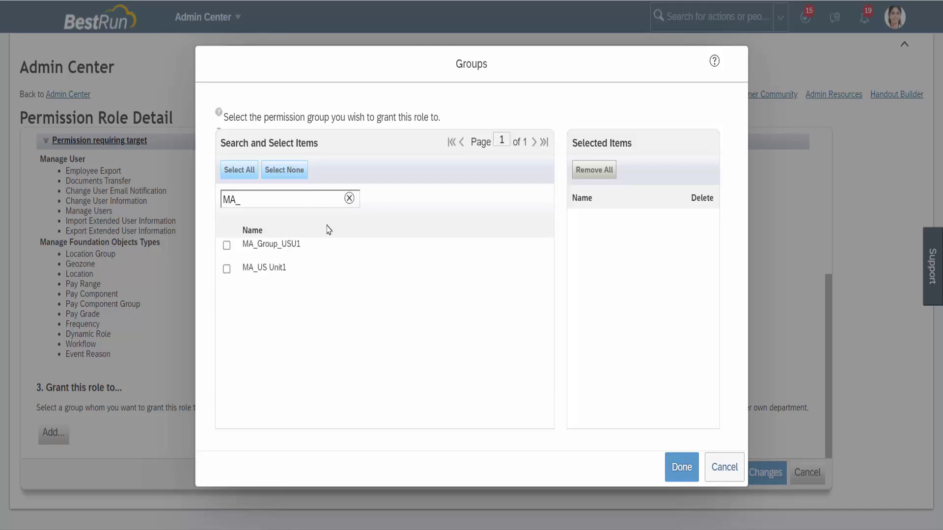
{"action": "left_click", "coordinate": [227, 269]}
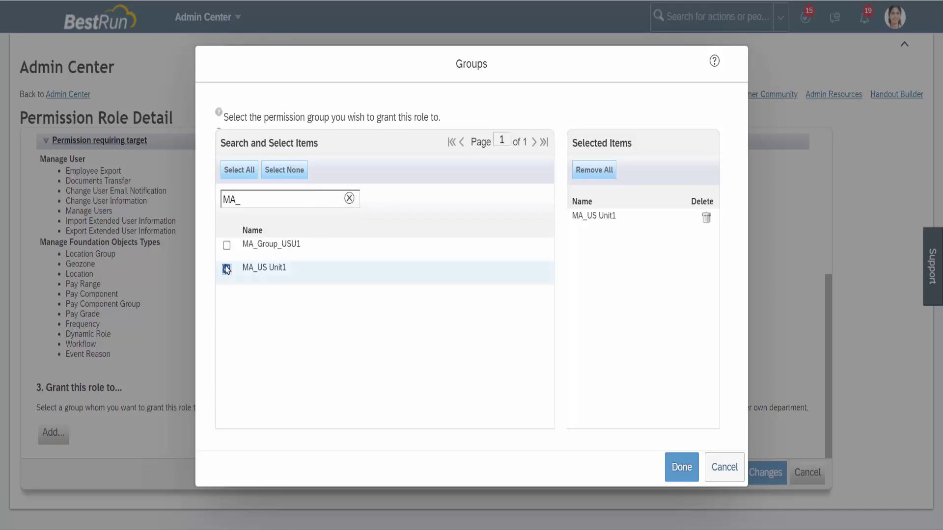
{"action": "left_click", "coordinate": [683, 468]}
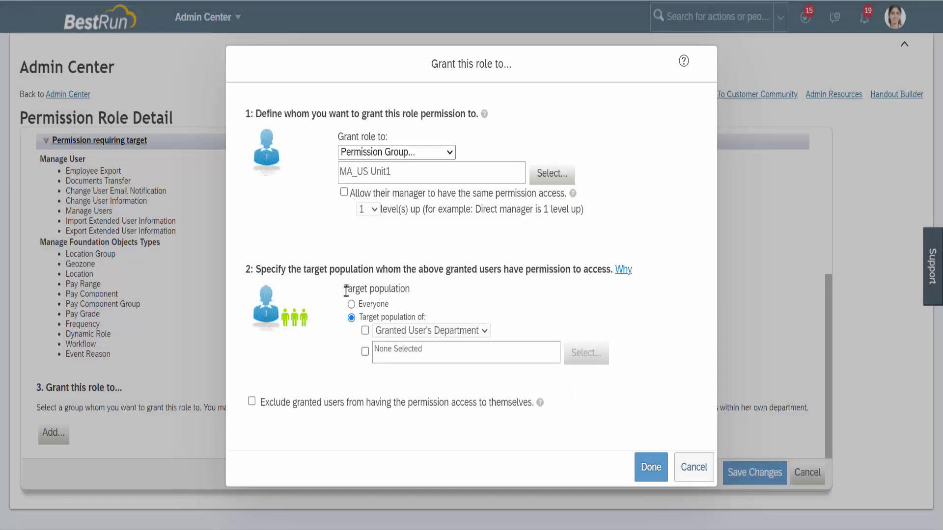
{"action": "left_click", "coordinate": [352, 304]}
{"action": "left_click", "coordinate": [352, 318]}
{"action": "left_click", "coordinate": [365, 332]}
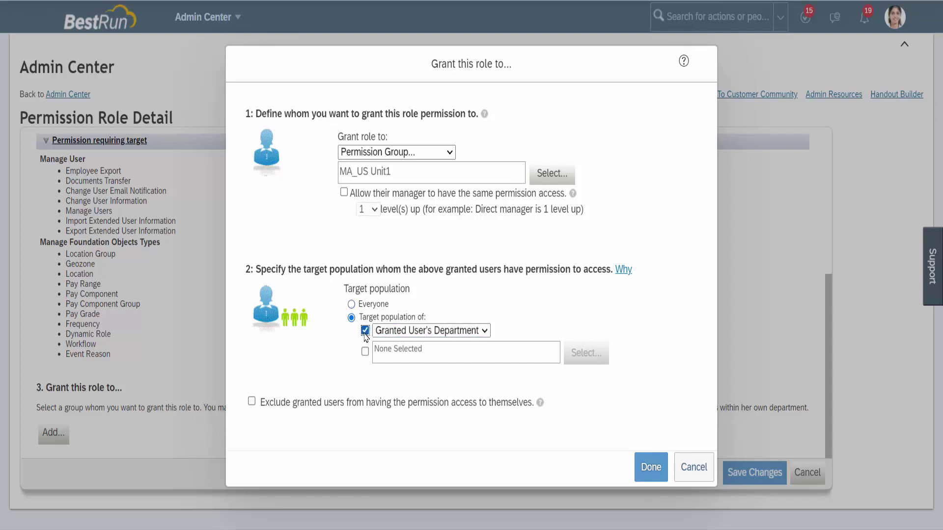
{"action": "left_click", "coordinate": [484, 331]}
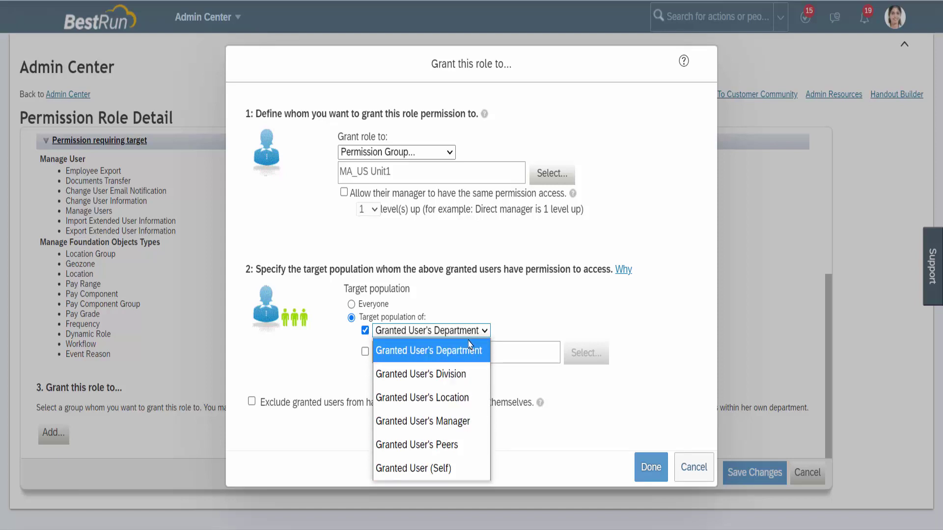
{"action": "left_click", "coordinate": [365, 330]}
Step: Restrict the grant's target population to the permission group Employees US and confirm the grant
{"action": "left_click", "coordinate": [365, 352]}
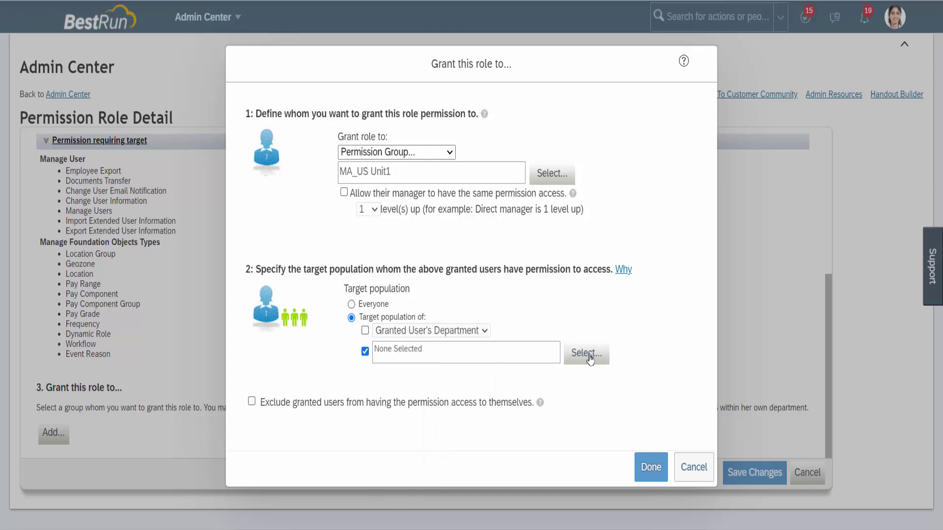
{"action": "left_click", "coordinate": [590, 359]}
{"action": "left_click", "coordinate": [318, 199]}
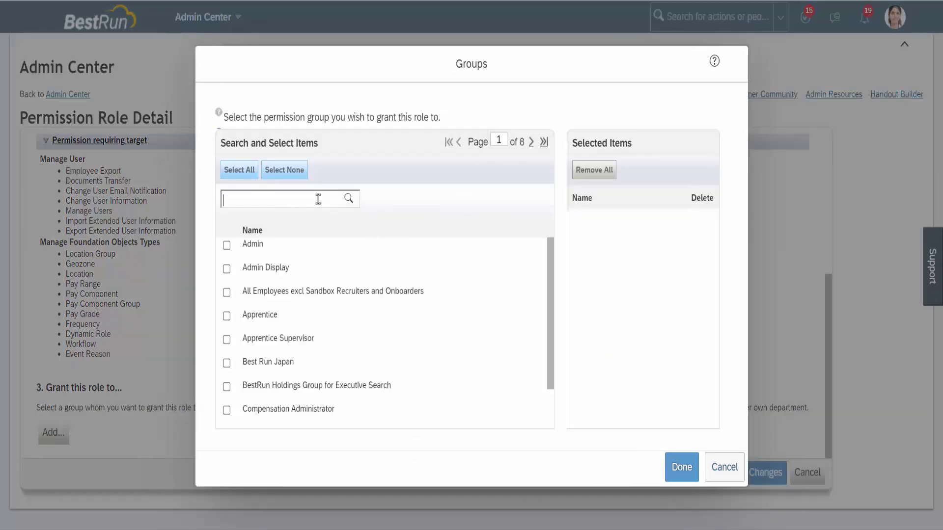
{"action": "type", "text": "Employees US"}
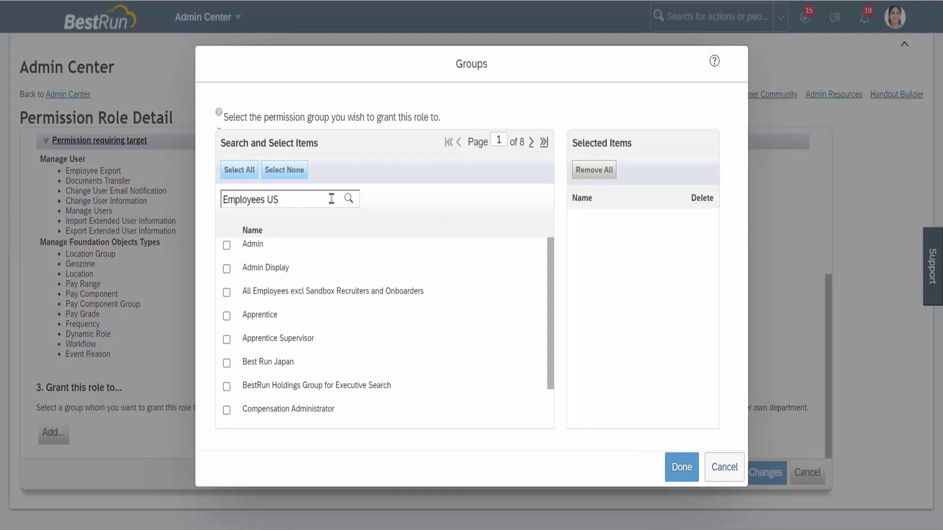
{"action": "left_click", "coordinate": [348, 199]}
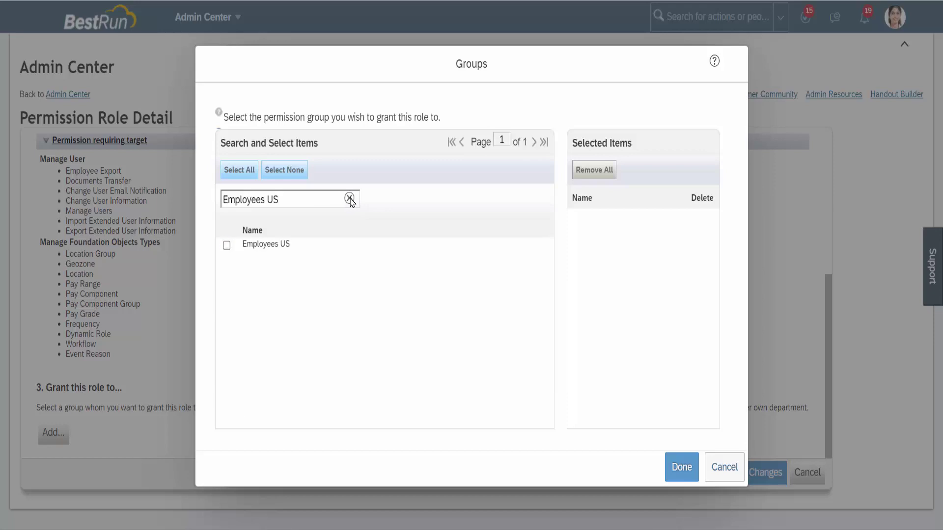
{"action": "left_click", "coordinate": [226, 245]}
{"action": "left_click", "coordinate": [682, 466]}
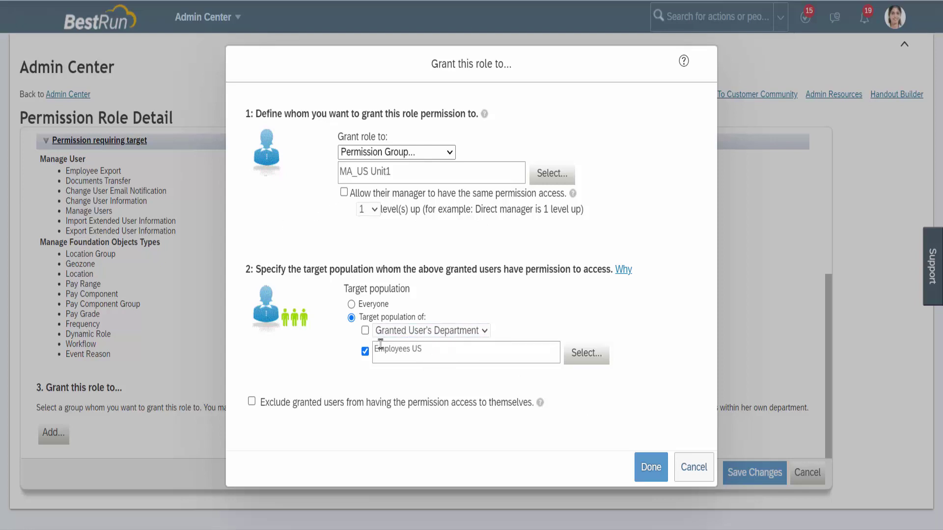
{"action": "left_click_drag", "start_coordinate": [375, 348], "coordinate": [426, 355]}
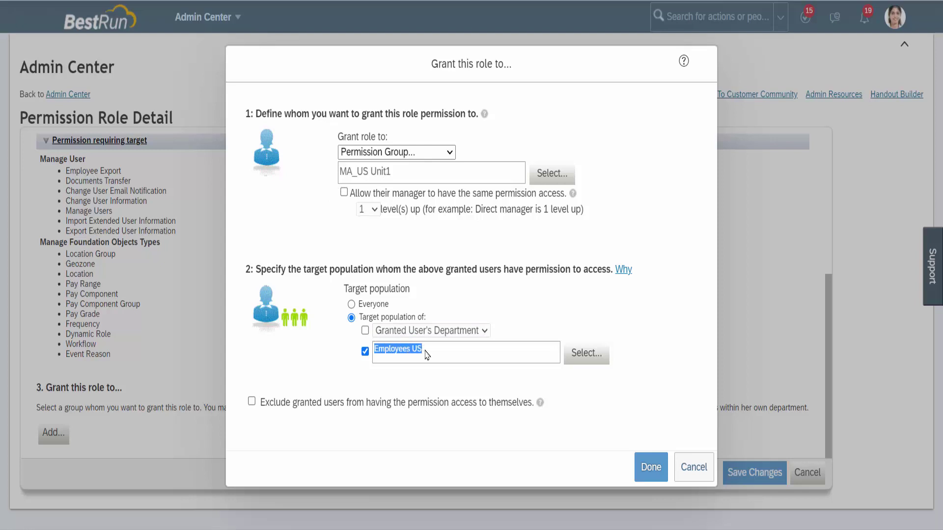
{"action": "left_click", "coordinate": [426, 354]}
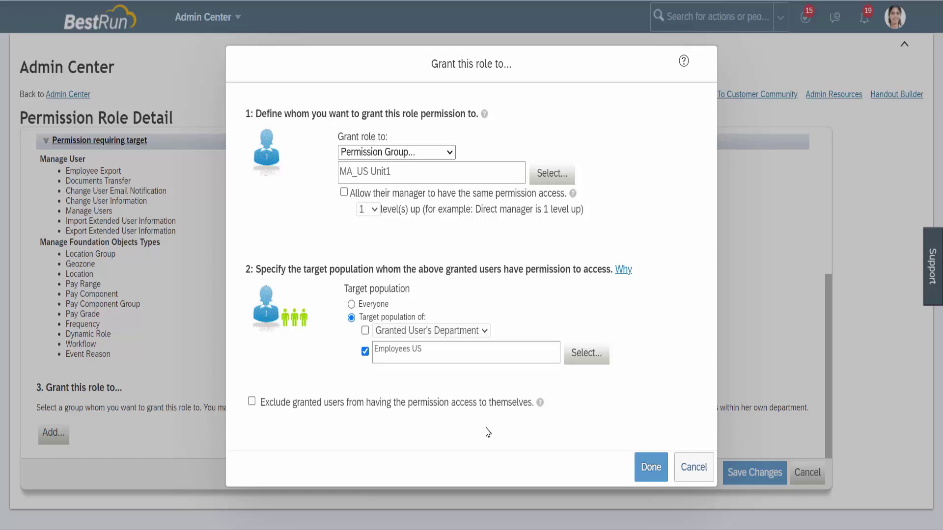
{"action": "left_click", "coordinate": [651, 469]}
Step: Examine the permission group, target population and active status of the role's grant entry
{"action": "scroll", "coordinate": [536, 402], "scroll_direction": "down", "scroll_amount": 4}
{"action": "scroll", "coordinate": [537, 402], "scroll_direction": "down", "scroll_amount": 2}
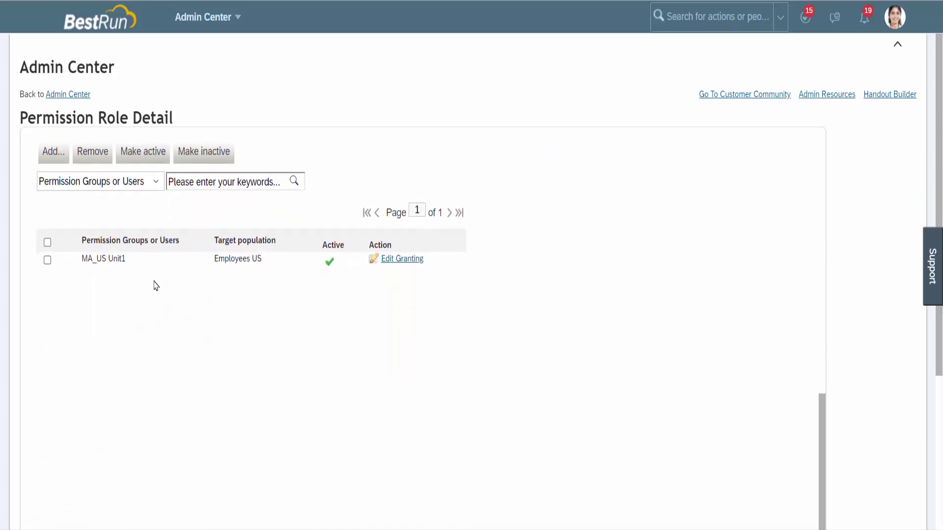
{"action": "triple_click", "coordinate": [97, 264]}
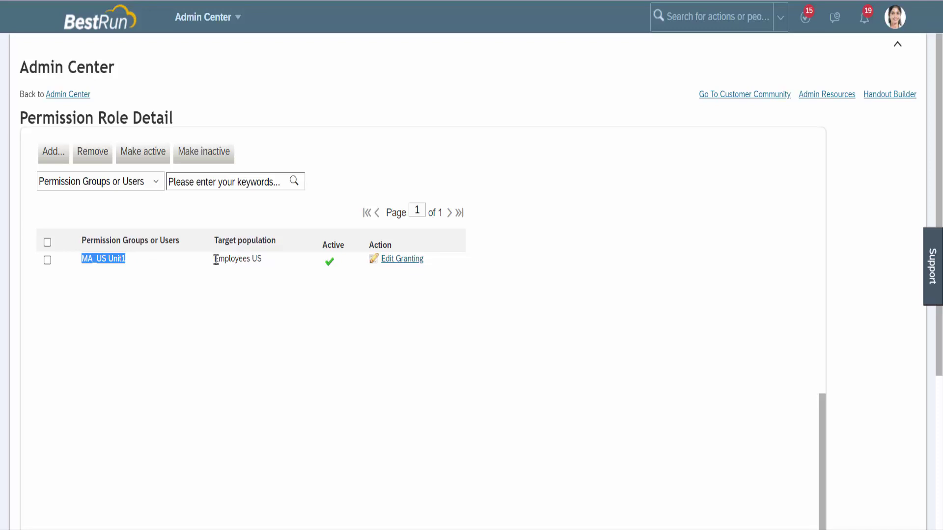
{"action": "left_click_drag", "start_coordinate": [216, 261], "coordinate": [260, 261]}
{"action": "left_click", "coordinate": [264, 265]}
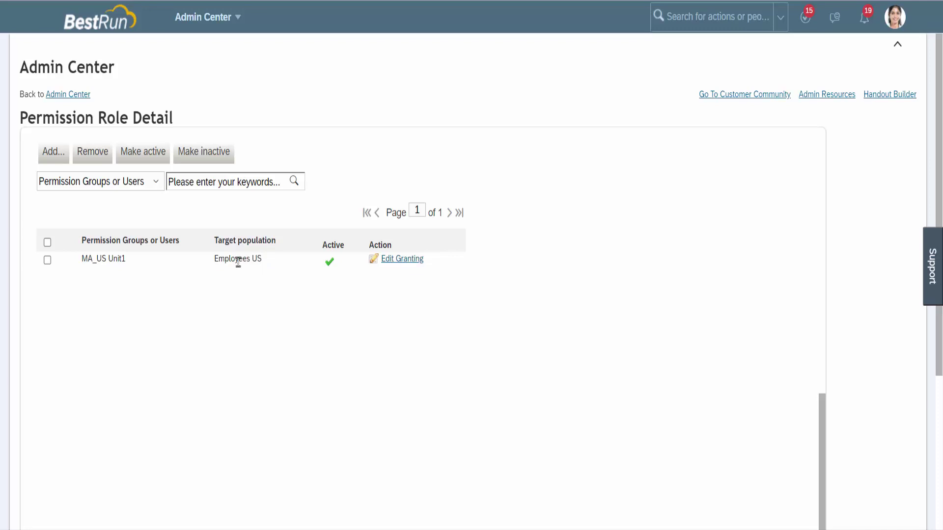
{"action": "left_click_drag", "start_coordinate": [222, 262], "coordinate": [264, 261]}
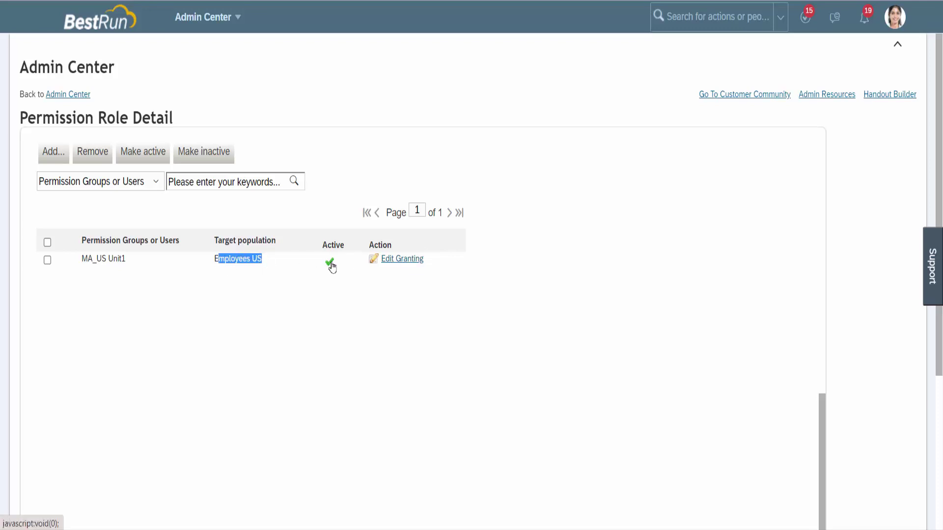